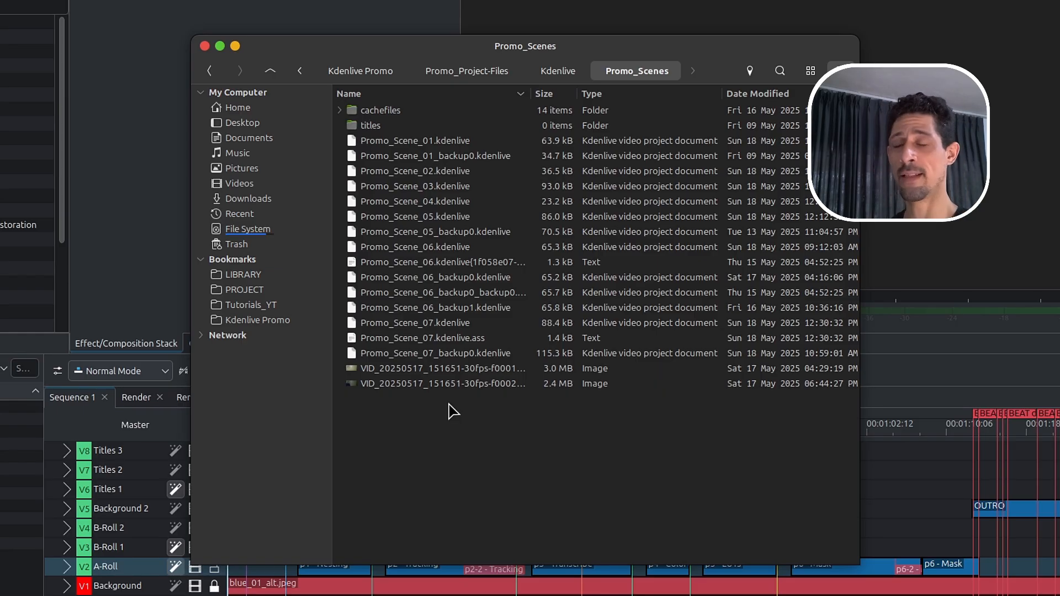
- Examine the scene project files in the Promo_Scenes folder and the LUT-graded clip on track V1 of a scene project
{"action": "left_click", "coordinate": [457, 203]}
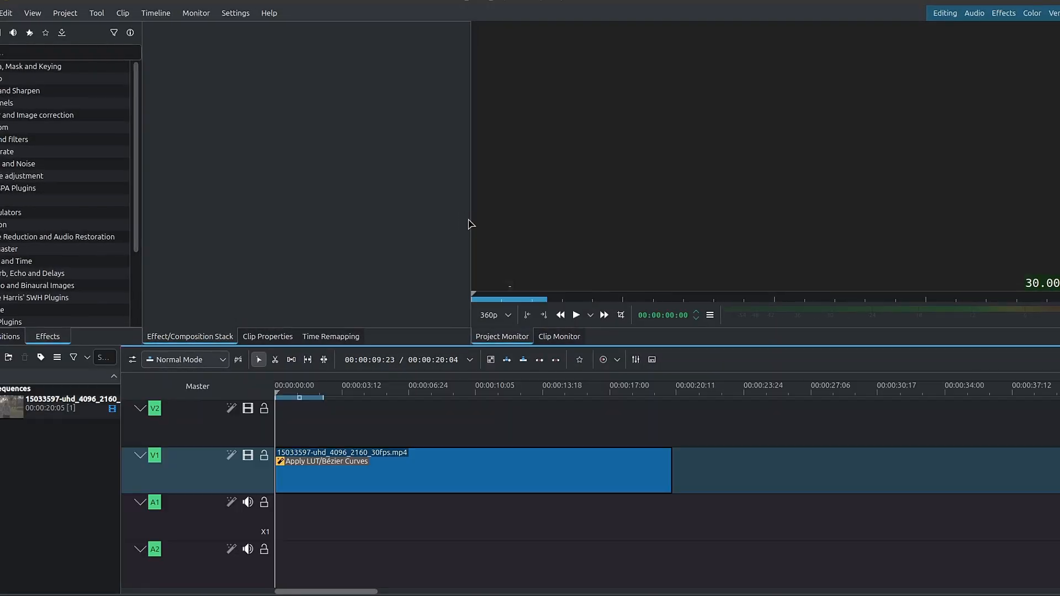
{"action": "left_click", "coordinate": [396, 476]}
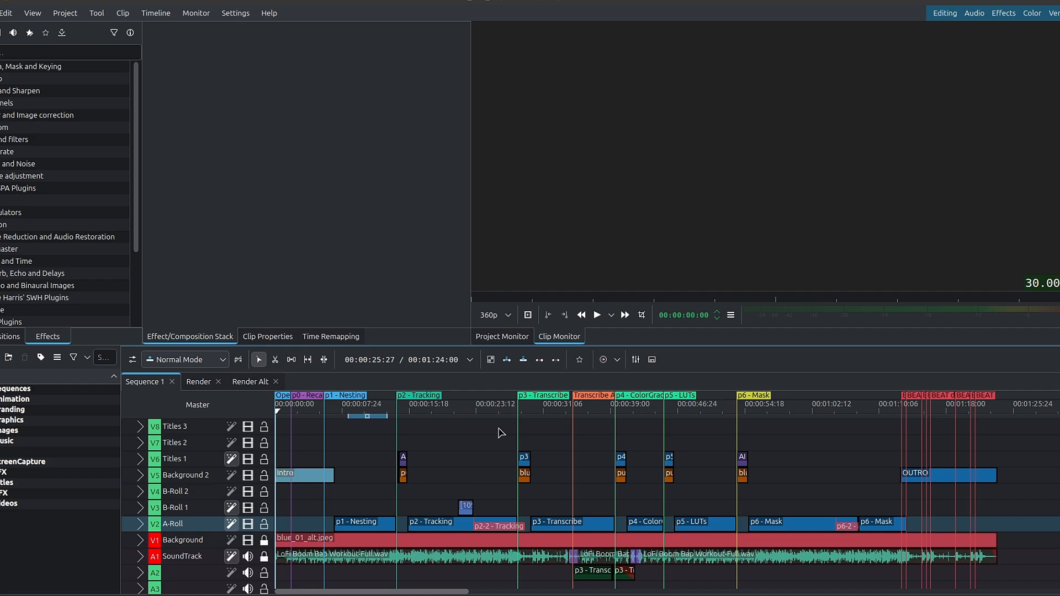
- Examine the effect stacks of the p2 - Tracking and p1 - Nesting clips on the A-Roll track
{"action": "left_click", "coordinate": [436, 523]}
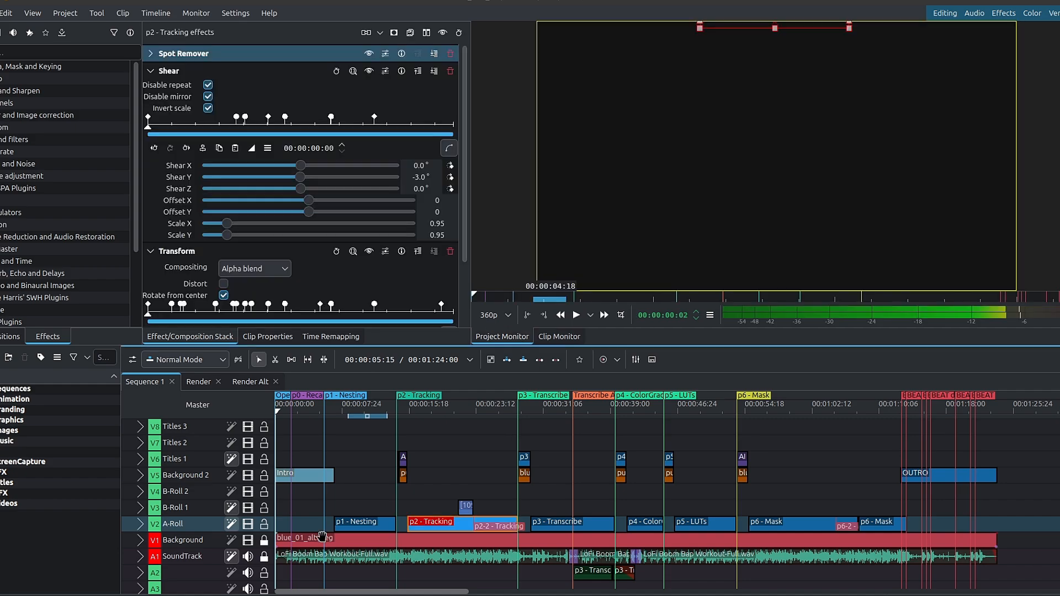
{"action": "left_click", "coordinate": [377, 522]}
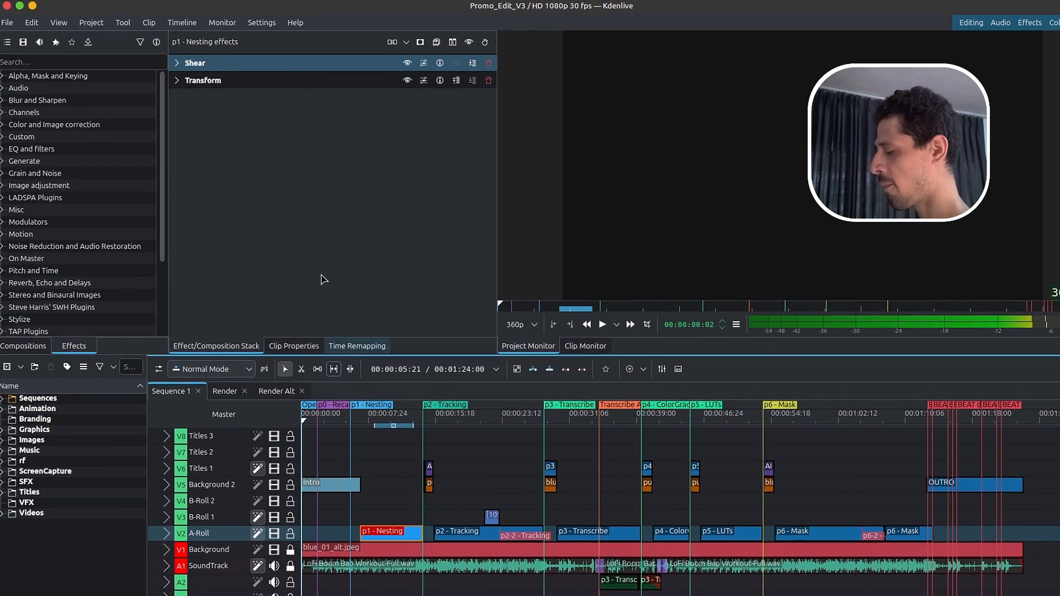
{"action": "left_click", "coordinate": [187, 68]}
{"action": "left_click", "coordinate": [186, 67]}
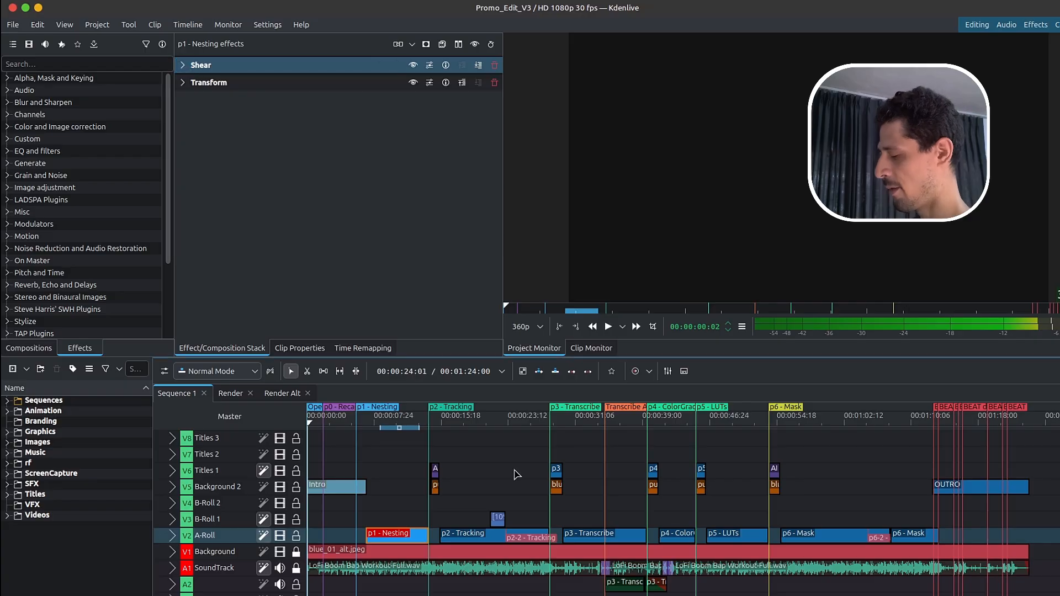
- Open the nested p1 - Nesting sequence, scrub through it and inspect the Crop, Scale and Tilt effect on the V2 image clip
{"action": "double_click", "coordinate": [404, 533]}
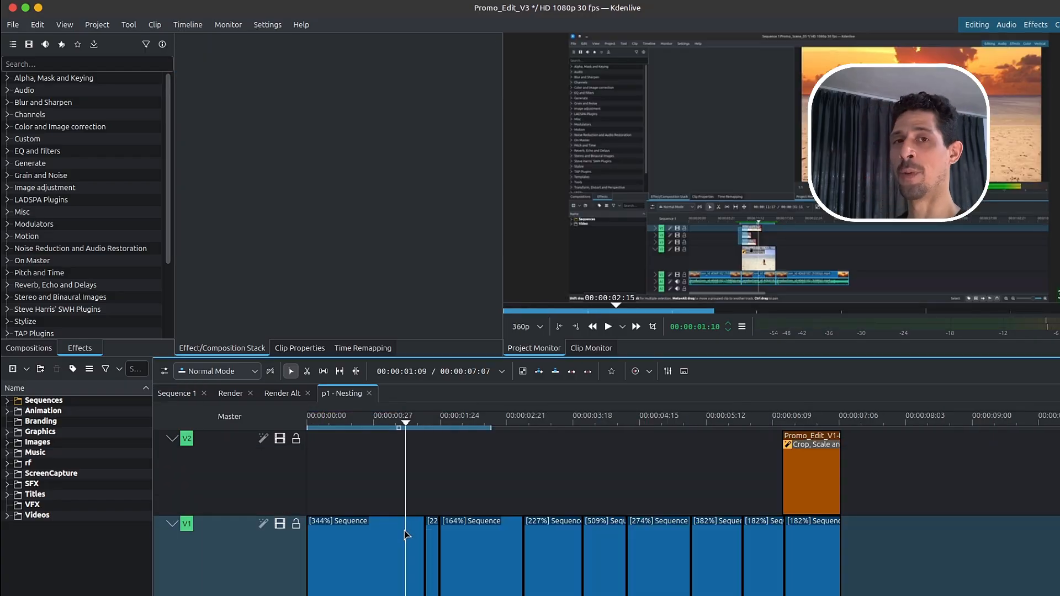
{"action": "left_click_drag", "start_coordinate": [399, 424], "coordinate": [360, 422]}
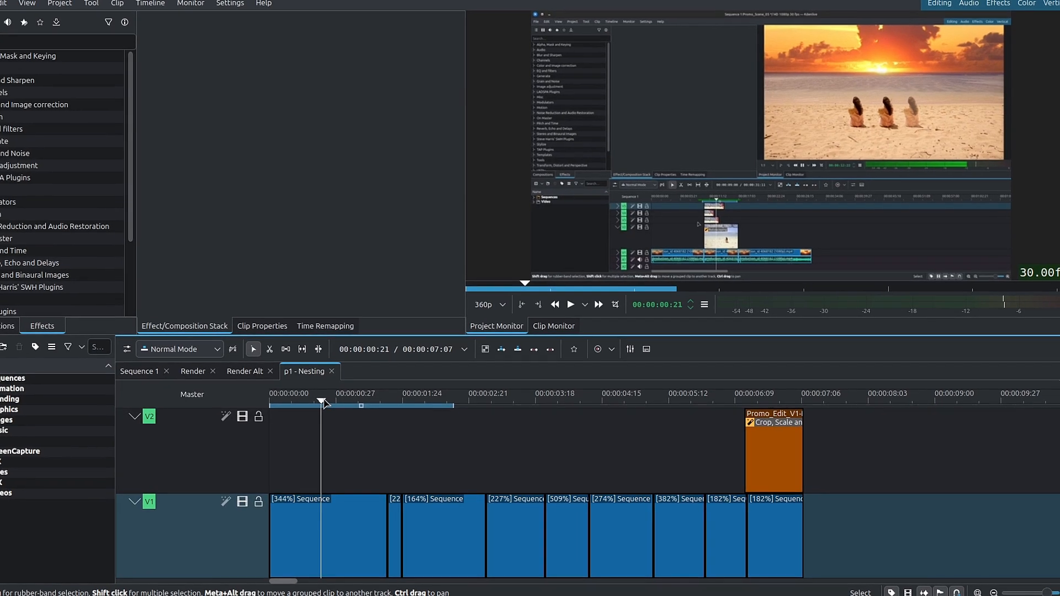
{"action": "left_click_drag", "start_coordinate": [338, 405], "coordinate": [755, 405]}
{"action": "left_click", "coordinate": [771, 453]}
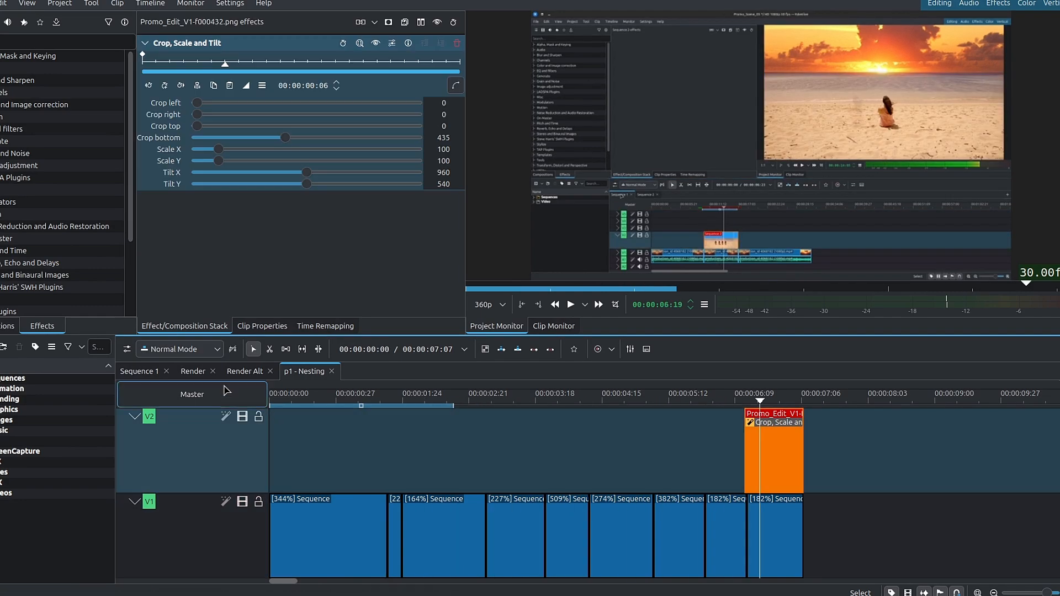
- Open the nested Intro sequence from Sequence 1 and preview its opening frames
{"action": "left_click", "coordinate": [145, 374]}
{"action": "left_click", "coordinate": [298, 405]}
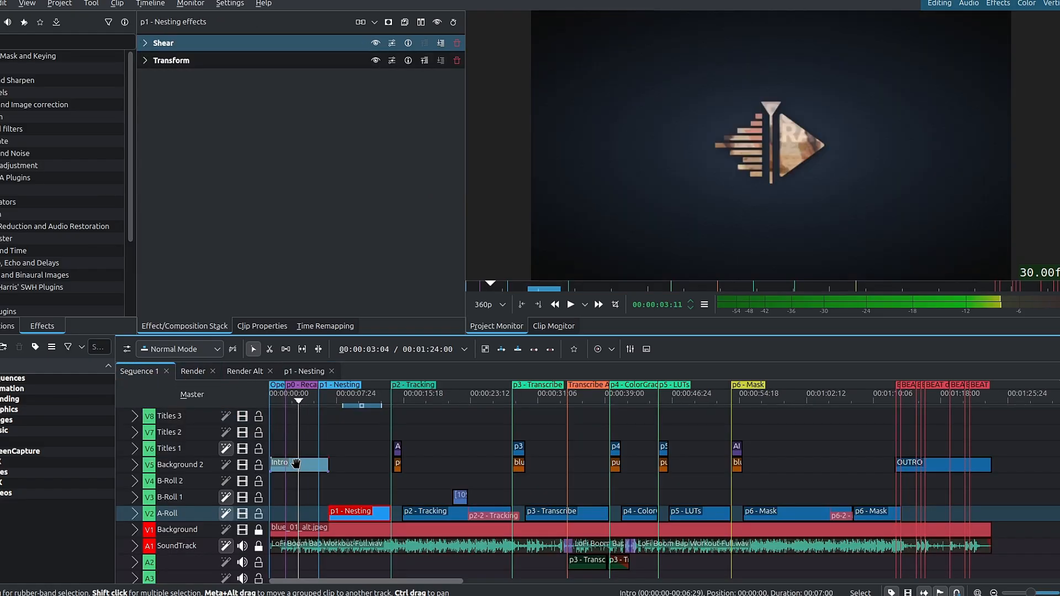
{"action": "double_click", "coordinate": [296, 463]}
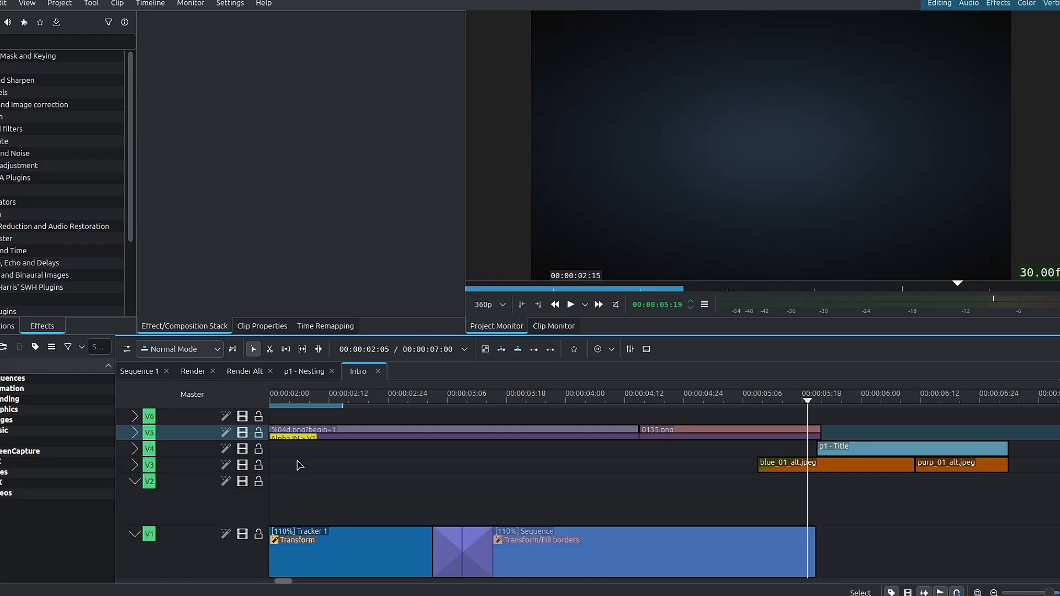
{"action": "left_click", "coordinate": [346, 406]}
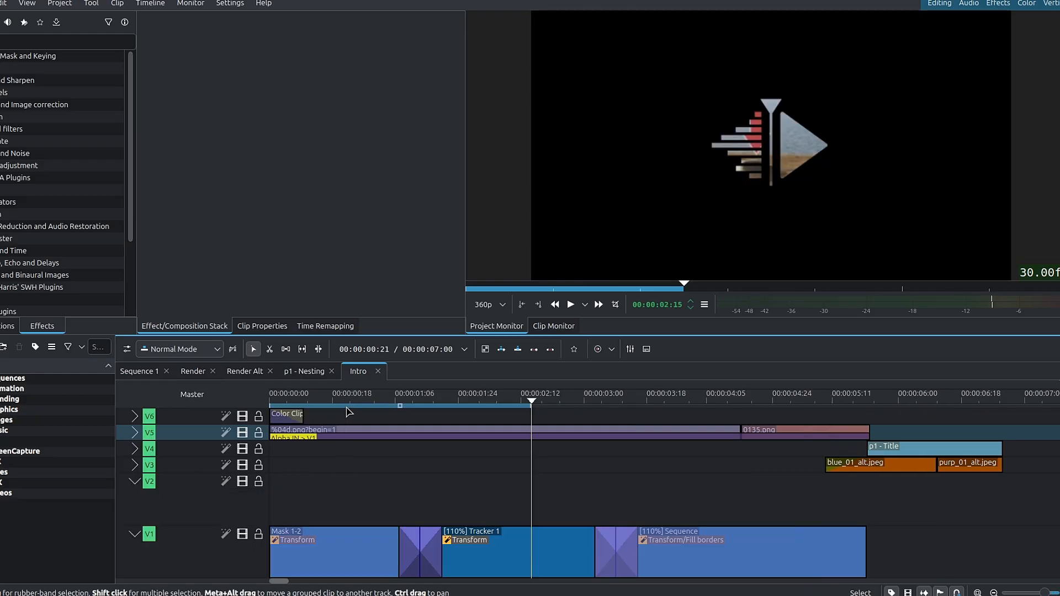
{"action": "left_click", "coordinate": [346, 407]}
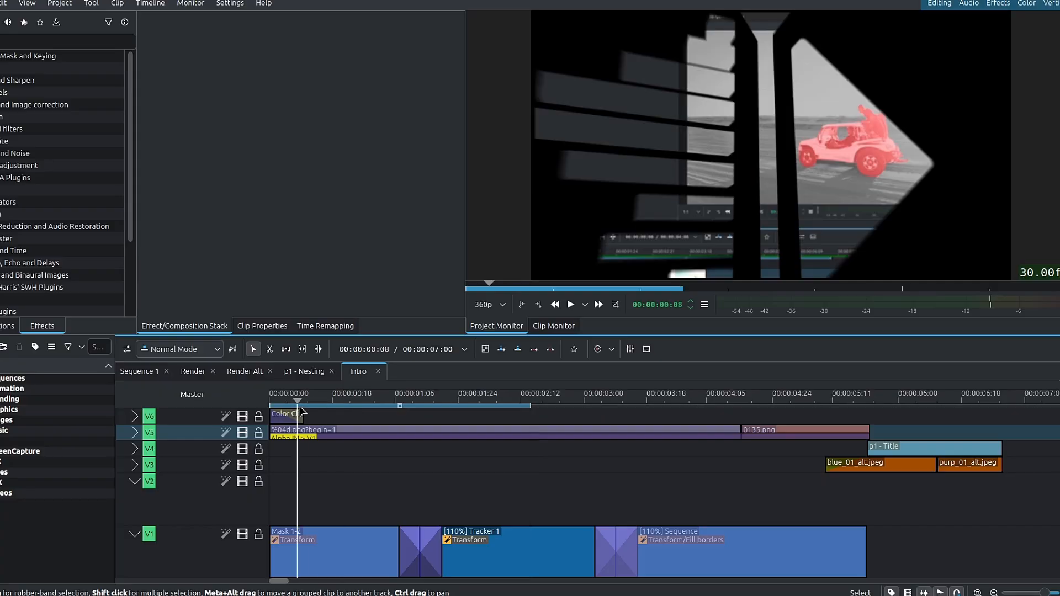
{"action": "left_click", "coordinate": [301, 408]}
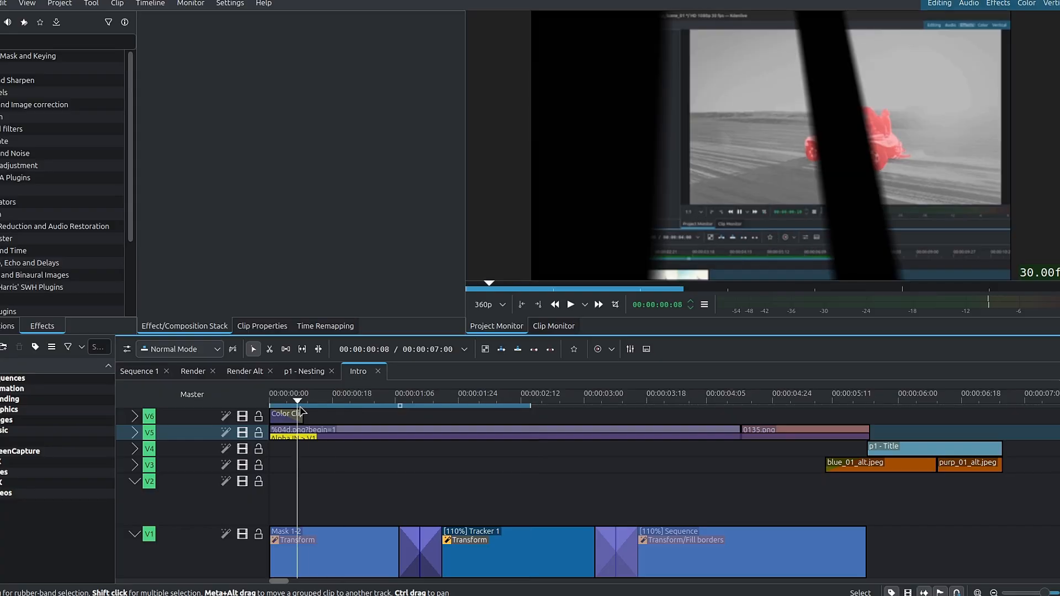
{"action": "left_click", "coordinate": [321, 408]}
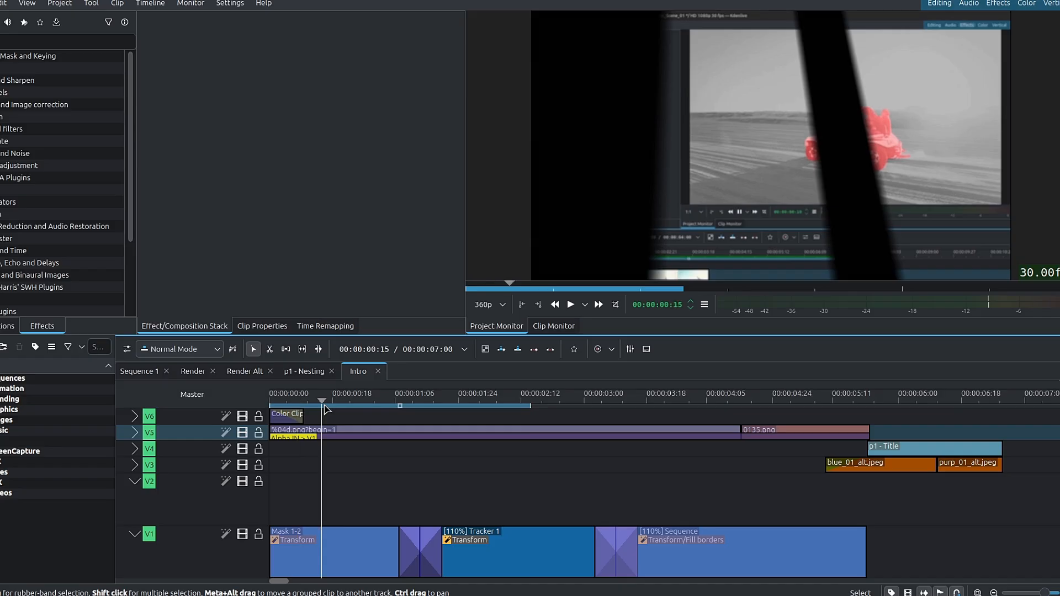
- Move the Alpha IN composition down to track V4 to compare the intro's opening frames, and move it back to V5
{"action": "left_click", "coordinate": [340, 439]}
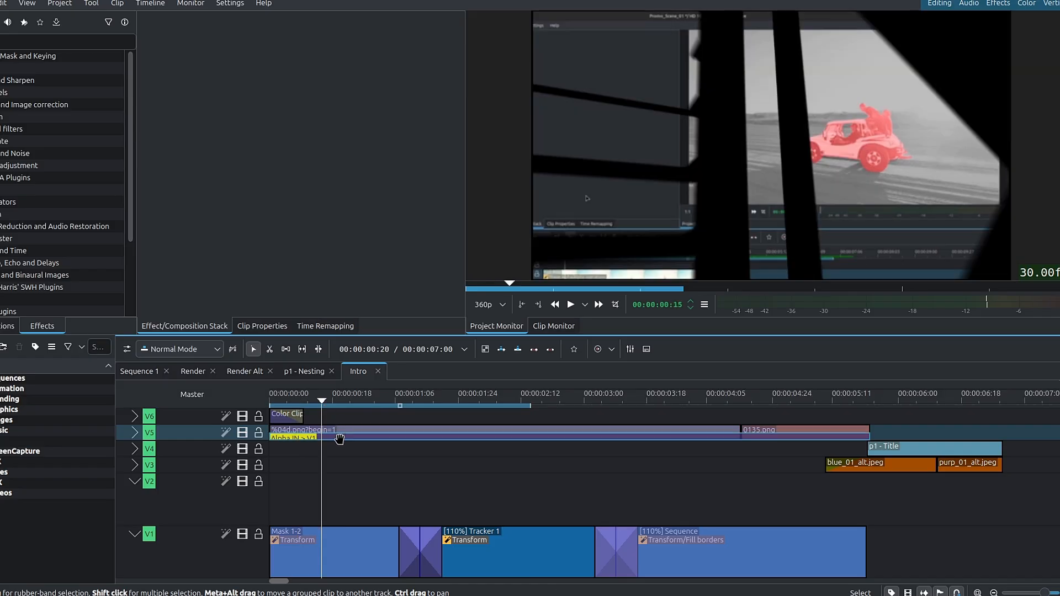
{"action": "left_click_drag", "start_coordinate": [340, 439], "coordinate": [339, 452]}
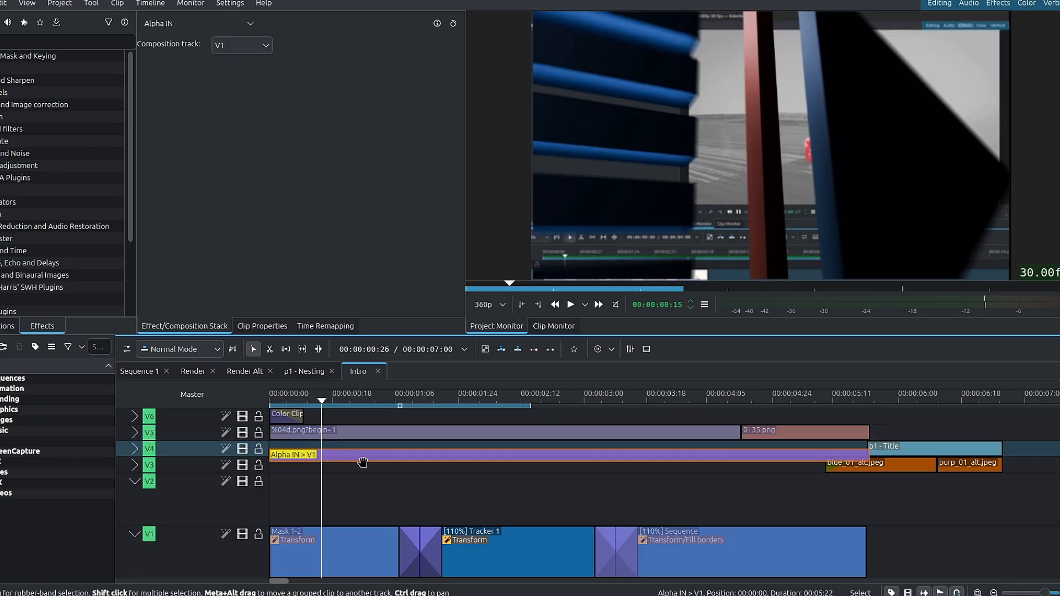
{"action": "left_click", "coordinate": [346, 406]}
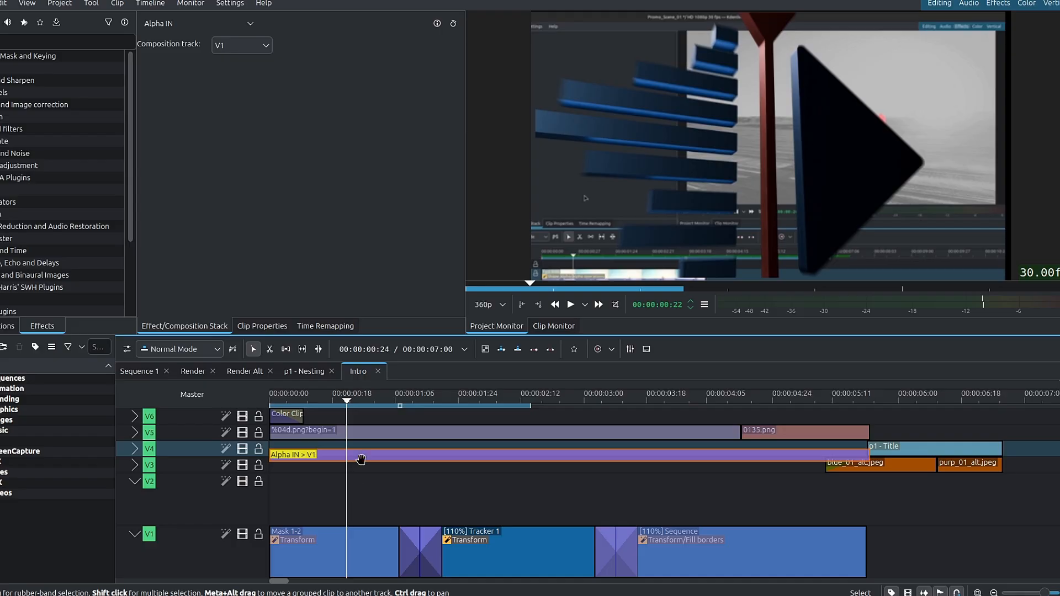
{"action": "left_click_drag", "start_coordinate": [356, 406], "coordinate": [321, 405]}
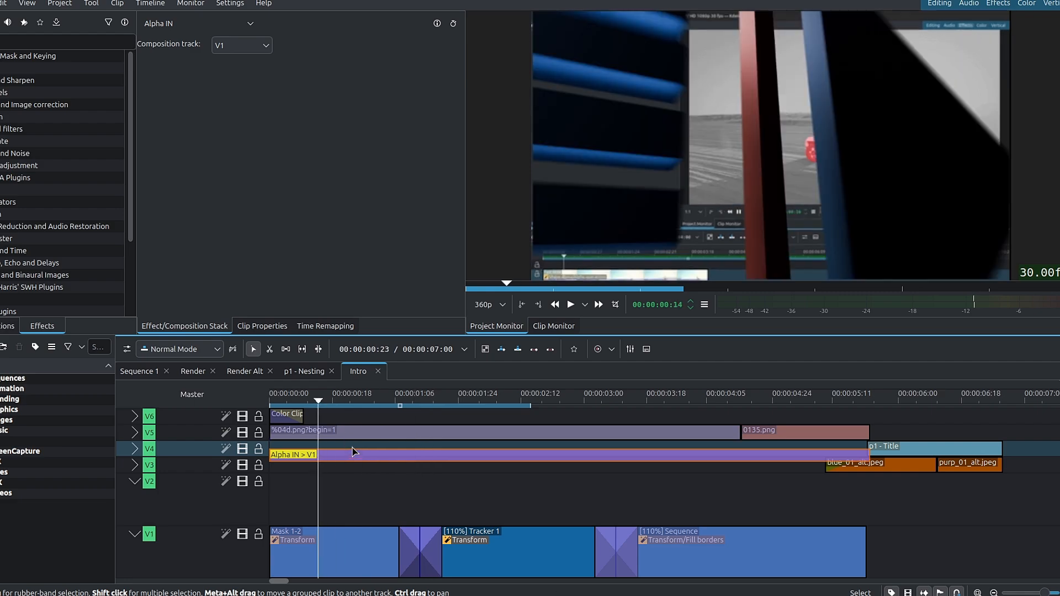
{"action": "left_click_drag", "start_coordinate": [350, 453], "coordinate": [350, 447]}
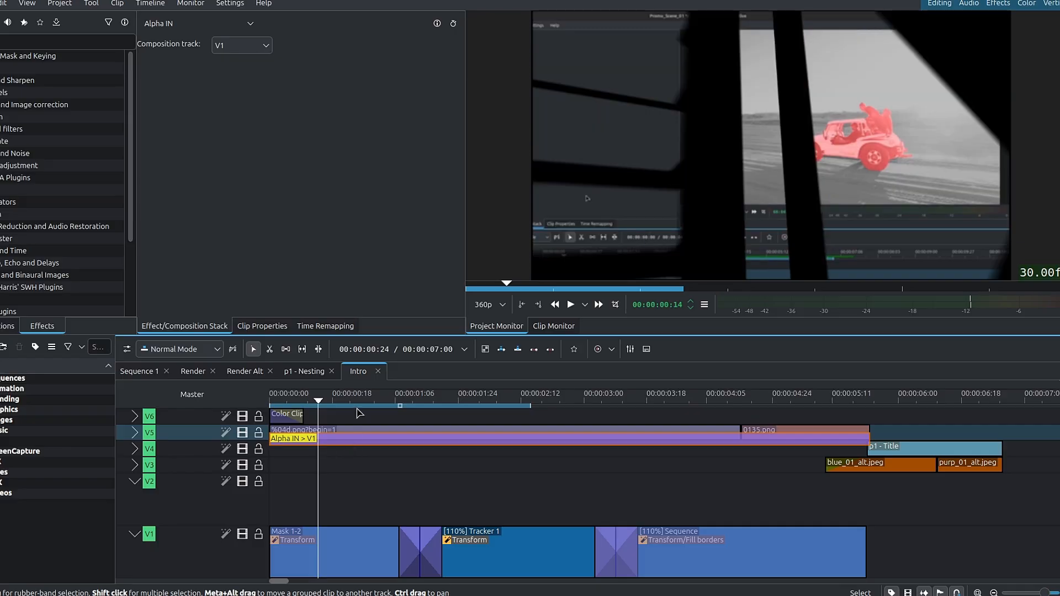
- Preview the rest of the Intro sequence, from the logo animation through to the Nested Timelines title
{"action": "left_click_drag", "start_coordinate": [344, 412], "coordinate": [537, 410]}
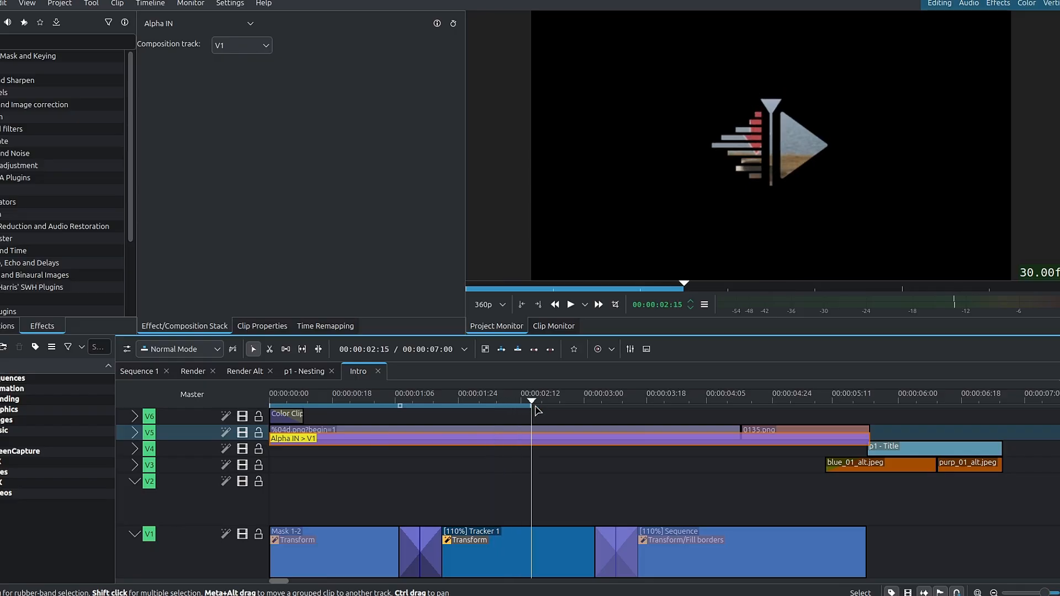
{"action": "left_click", "coordinate": [776, 409]}
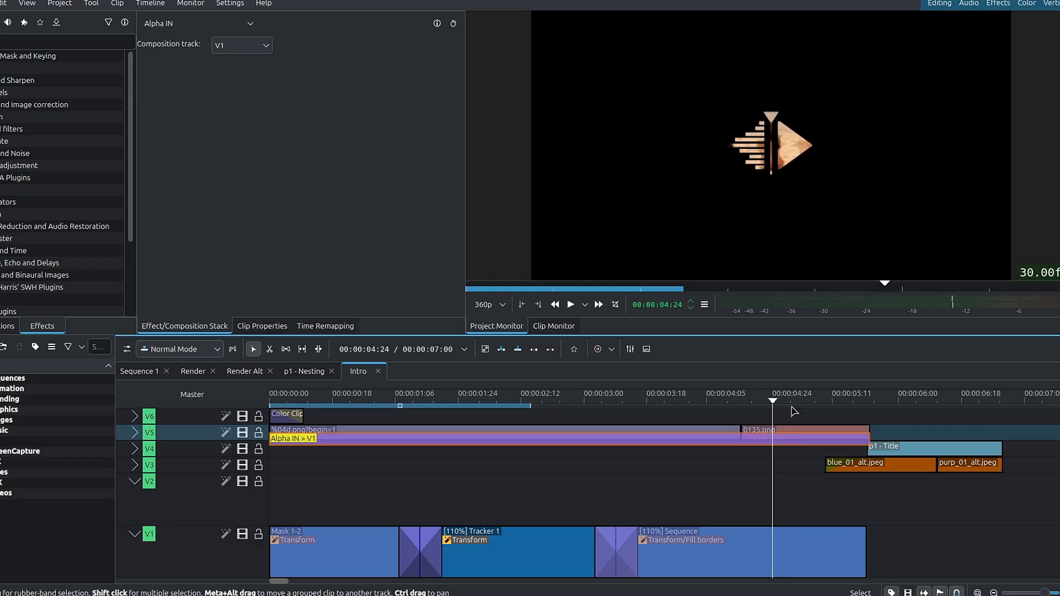
{"action": "left_click", "coordinate": [840, 409]}
{"action": "left_click_drag", "start_coordinate": [845, 413], "coordinate": [923, 403]}
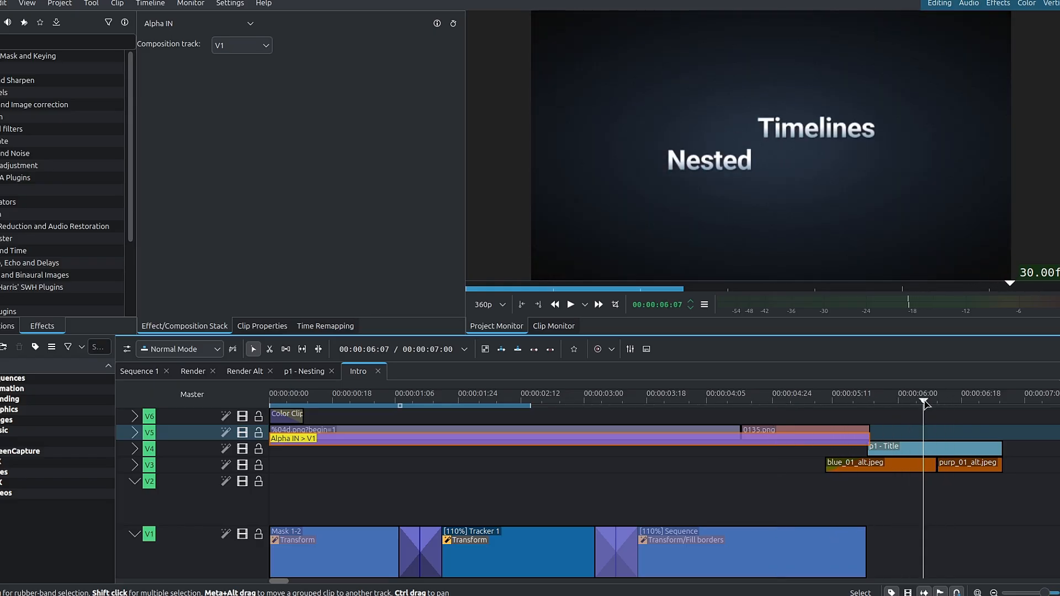
- Return to Sequence 1, lower the system volume and preview the title cards from p2 - Tracking to p5 - LUTs
{"action": "left_click", "coordinate": [145, 372]}
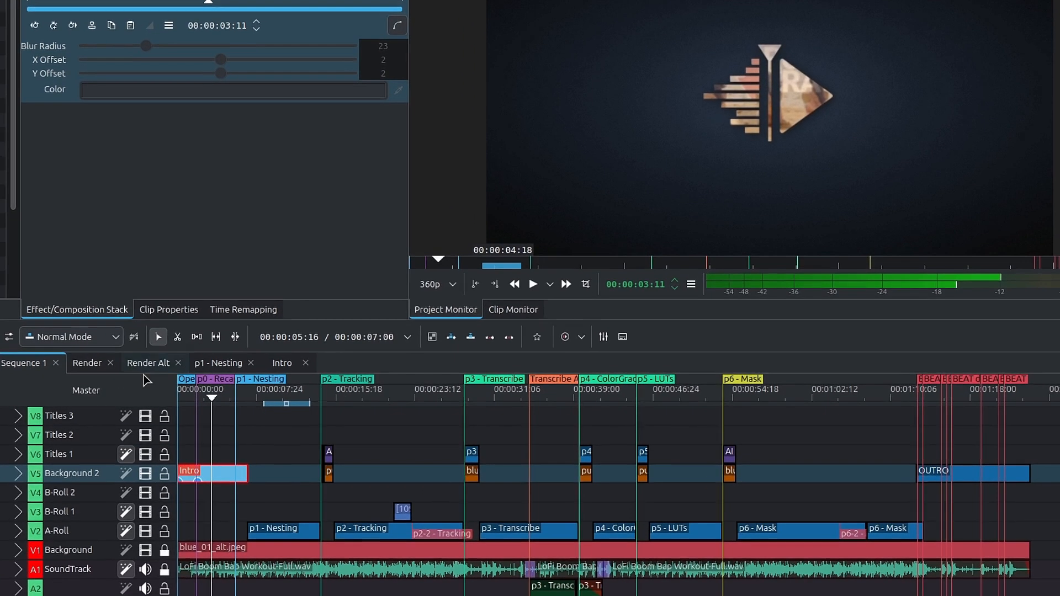
{"action": "left_click", "coordinate": [322, 397]}
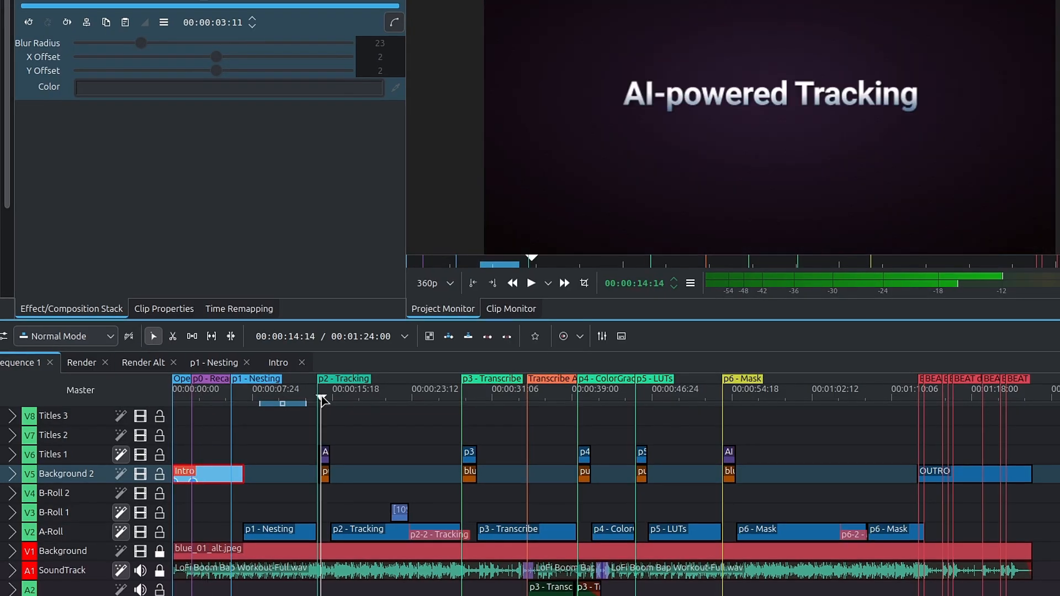
{"action": "key", "text": "XF86AudioLowerVolume"}
{"action": "key", "text": "XF86AudioLowerVolume"}
{"action": "key", "text": "XF86AudioLowerVolume"}
{"action": "key", "text": "XF86AudioLowerVolume"}
{"action": "key", "text": "XF86AudioLowerVolume"}
{"action": "key", "text": "XF86AudioLowerVolume"}
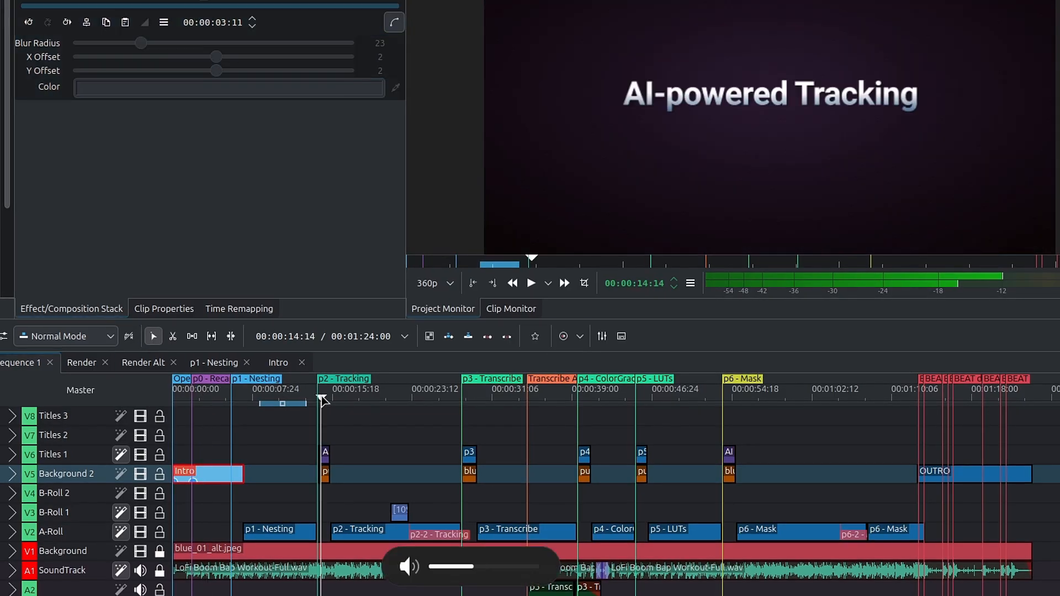
{"action": "left_click_drag", "start_coordinate": [321, 397], "coordinate": [471, 400]}
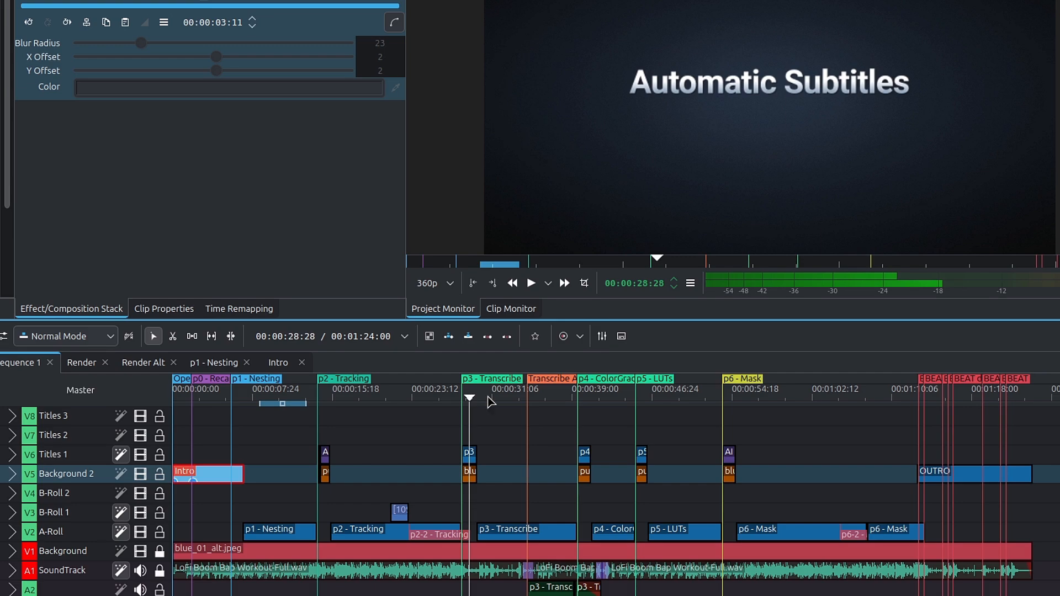
{"action": "left_click", "coordinate": [594, 399]}
{"action": "left_click", "coordinate": [641, 398]}
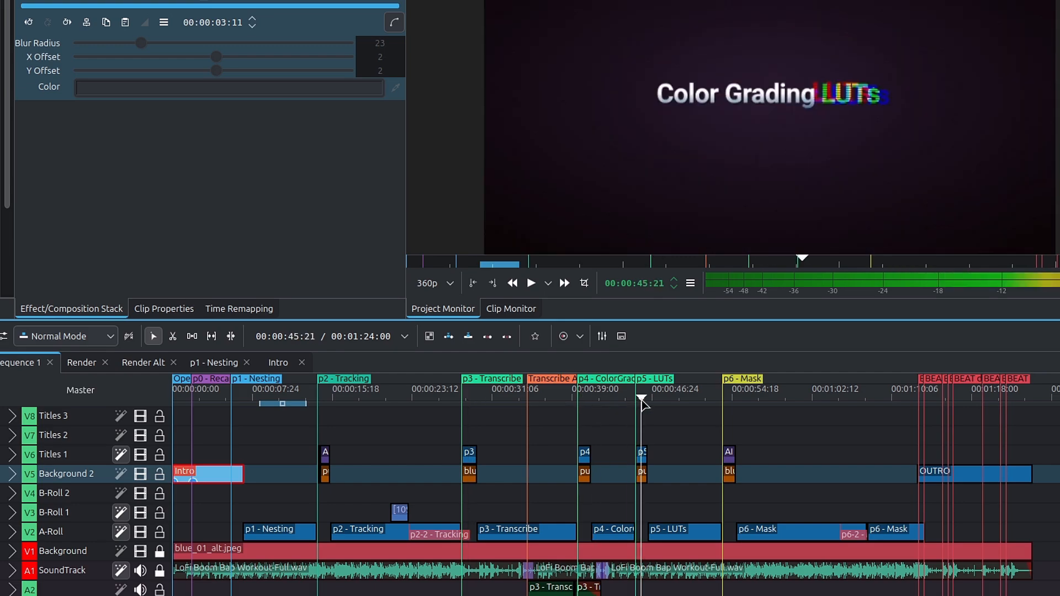
- Open the nested p5 - Title sequence and examine the glitched title clip's effect stack and animation
{"action": "scroll", "coordinate": [650, 473], "scroll_direction": "down", "scroll_amount": 5}
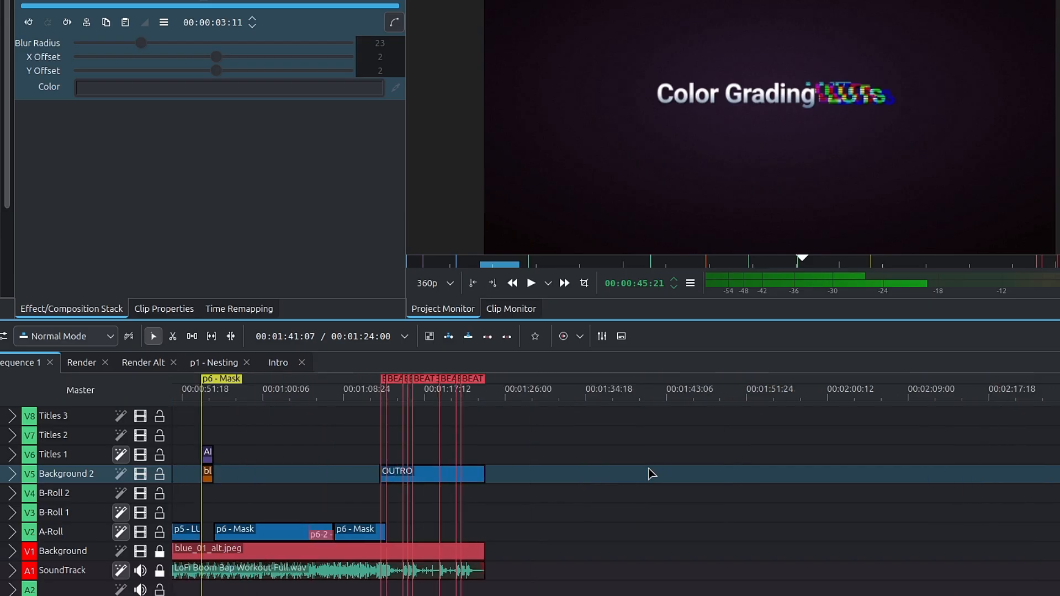
{"action": "scroll", "coordinate": [650, 473], "scroll_direction": "up", "scroll_amount": 4}
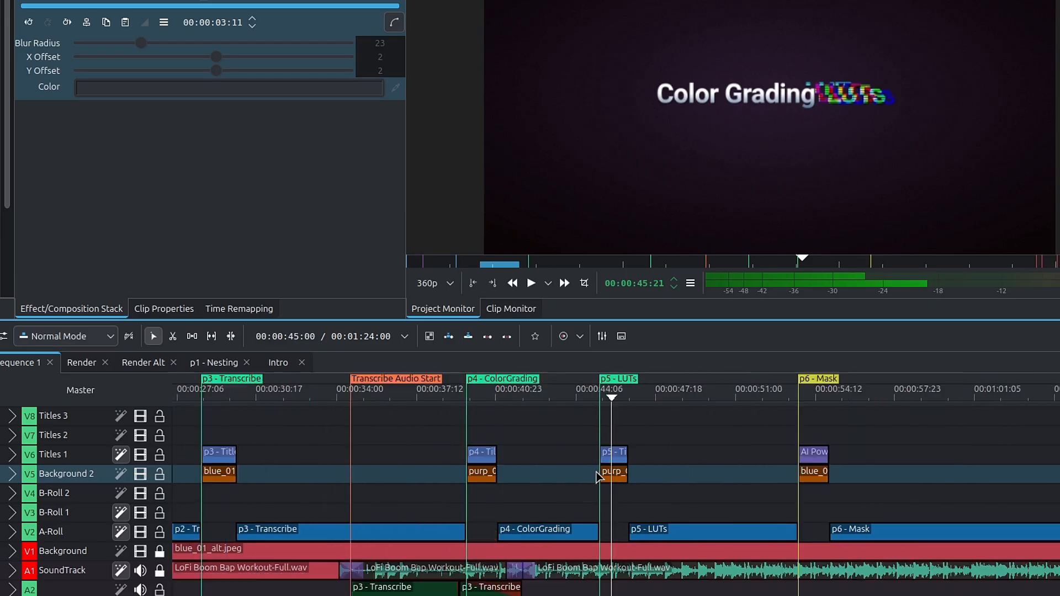
{"action": "scroll", "coordinate": [640, 467], "scroll_direction": "up", "scroll_amount": 6}
{"action": "double_click", "coordinate": [755, 453]}
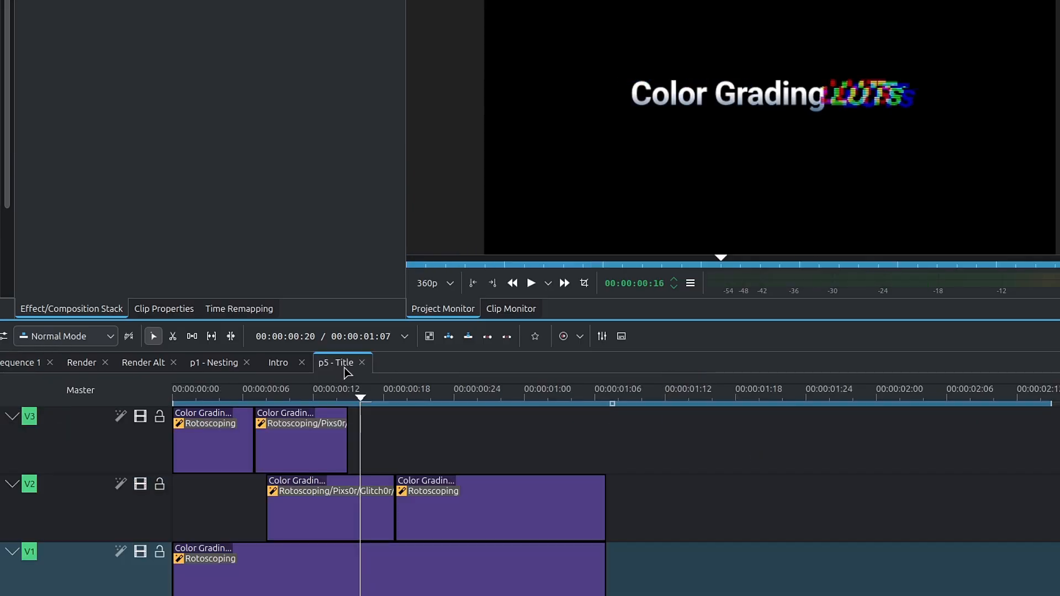
{"action": "left_click_drag", "start_coordinate": [326, 392], "coordinate": [387, 404]}
{"action": "left_click", "coordinate": [326, 551]}
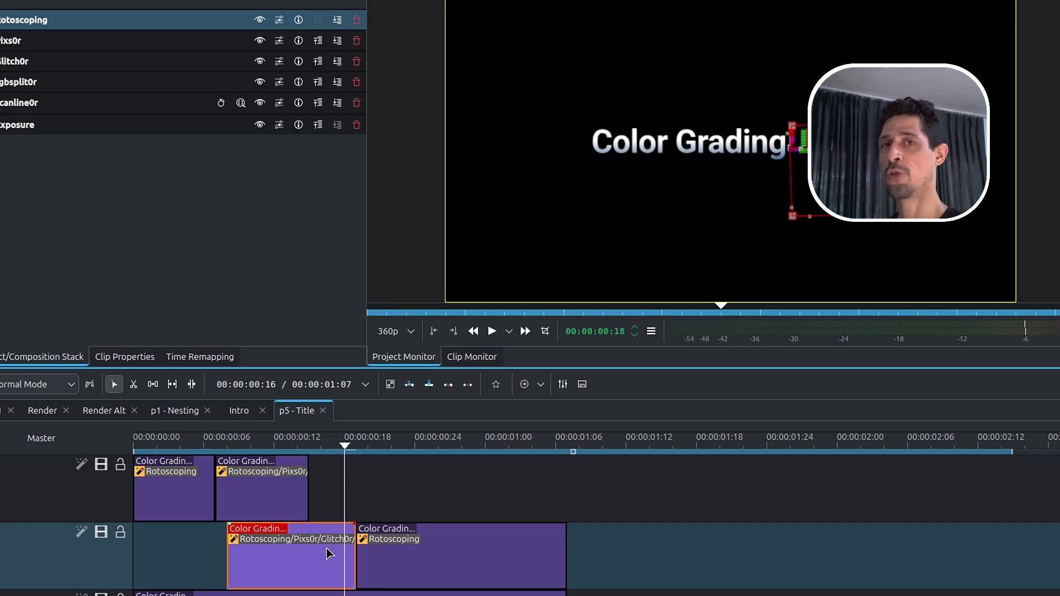
{"action": "left_click", "coordinate": [321, 444]}
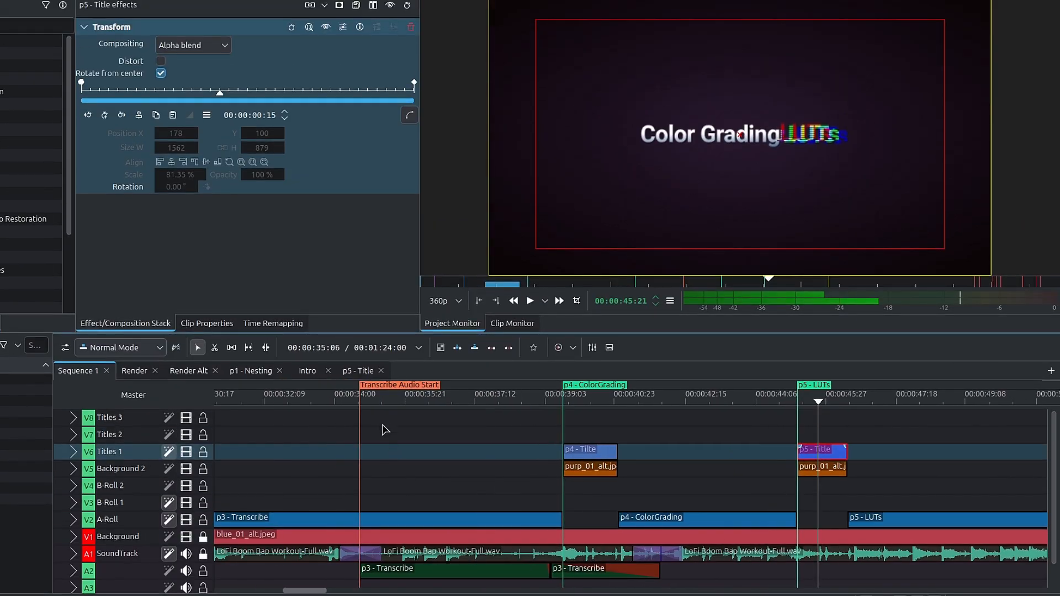
- Return to Sequence 1, expand the SoundTrack and A2 audio tracks and preview the section after the Transcribe Audio Start marker
{"action": "left_click_drag", "start_coordinate": [390, 406], "coordinate": [413, 409]}
{"action": "left_click_drag", "start_coordinate": [366, 334], "coordinate": [378, 253]}
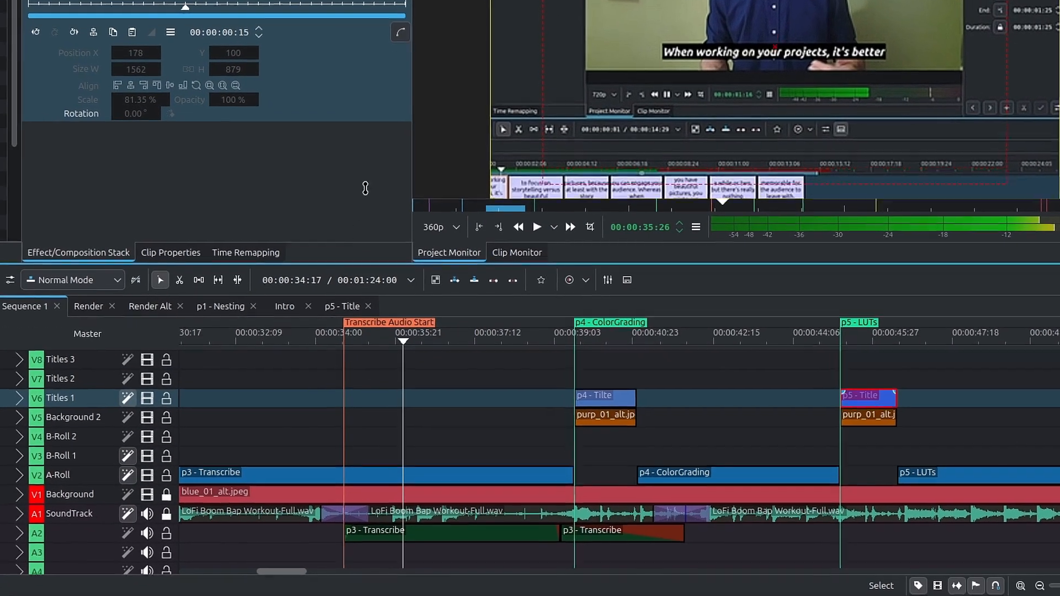
{"action": "left_click_drag", "start_coordinate": [365, 189], "coordinate": [365, 88]}
{"action": "left_click", "coordinate": [18, 433]}
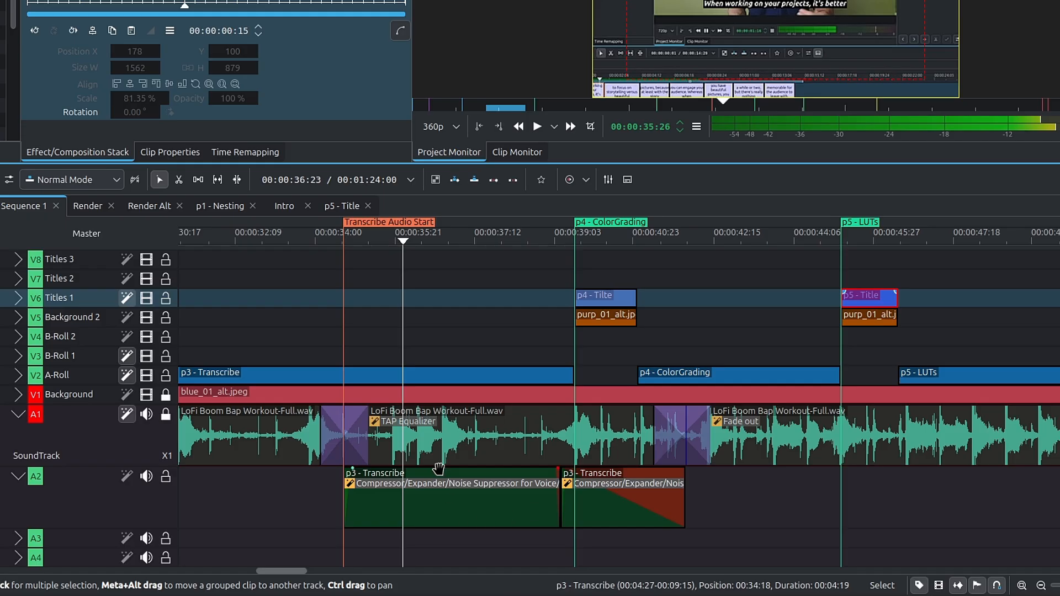
{"action": "left_click", "coordinate": [425, 241]}
{"action": "left_click", "coordinate": [427, 242]}
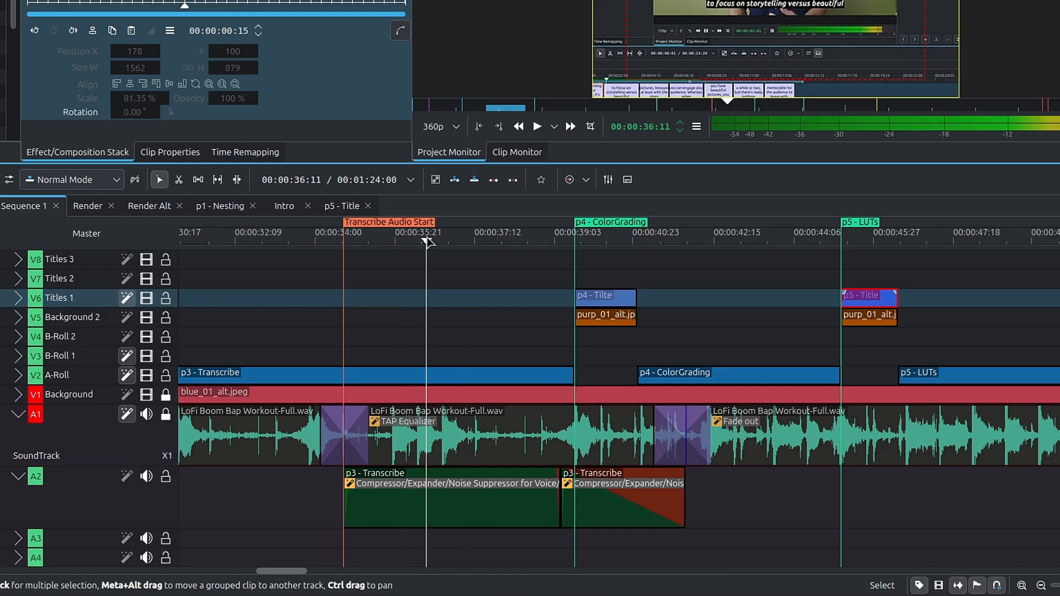
{"action": "left_click", "coordinate": [385, 241]}
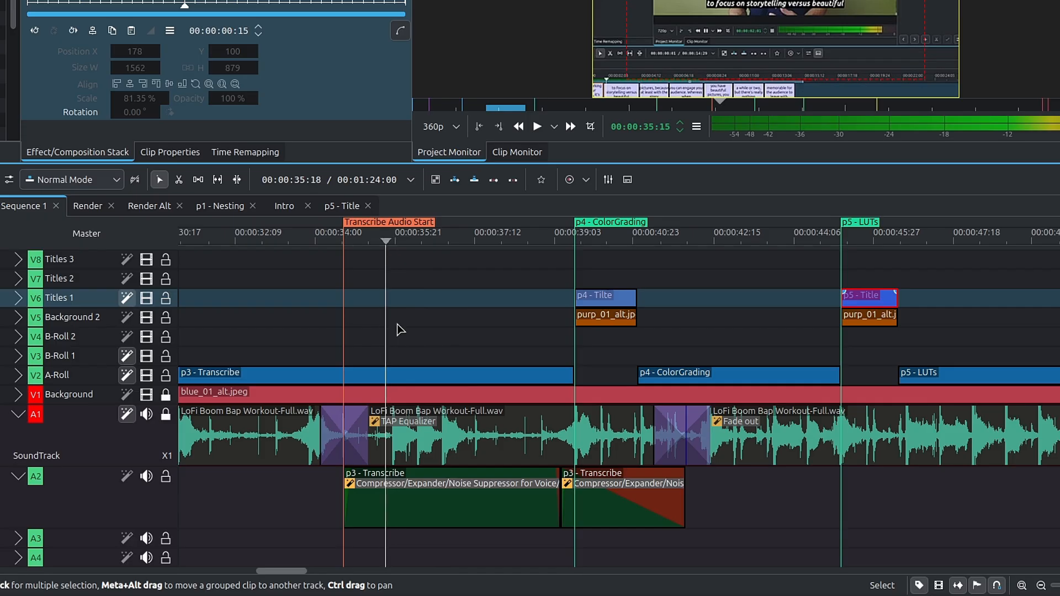
- Examine the effects on the equalized soundtrack clip and the first p3 - Transcribe audio clip, previewing from the Transcribe Audio Start marker
{"action": "left_click", "coordinate": [459, 450]}
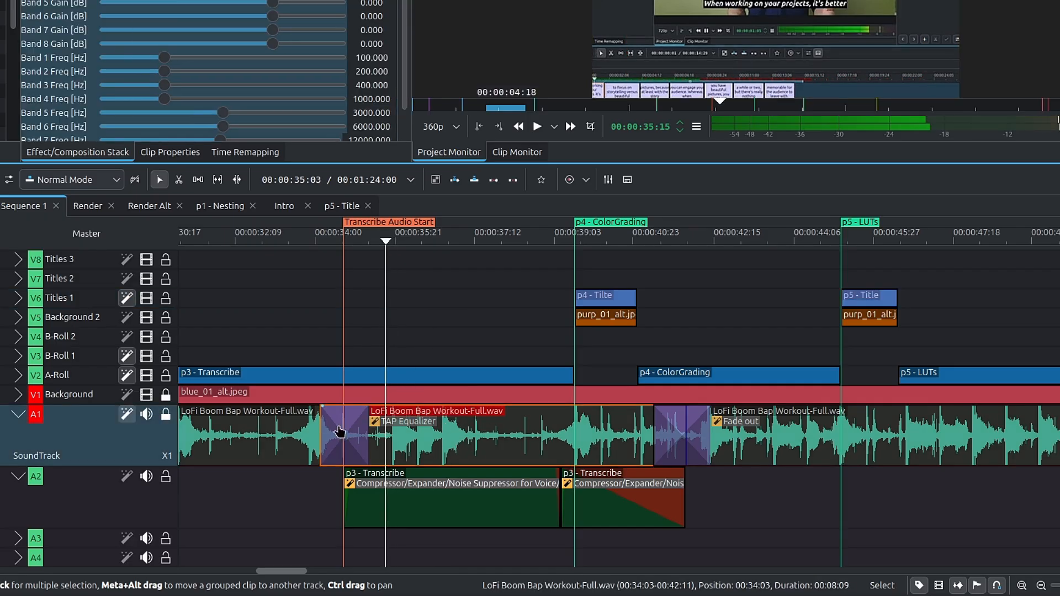
{"action": "left_click", "coordinate": [341, 242]}
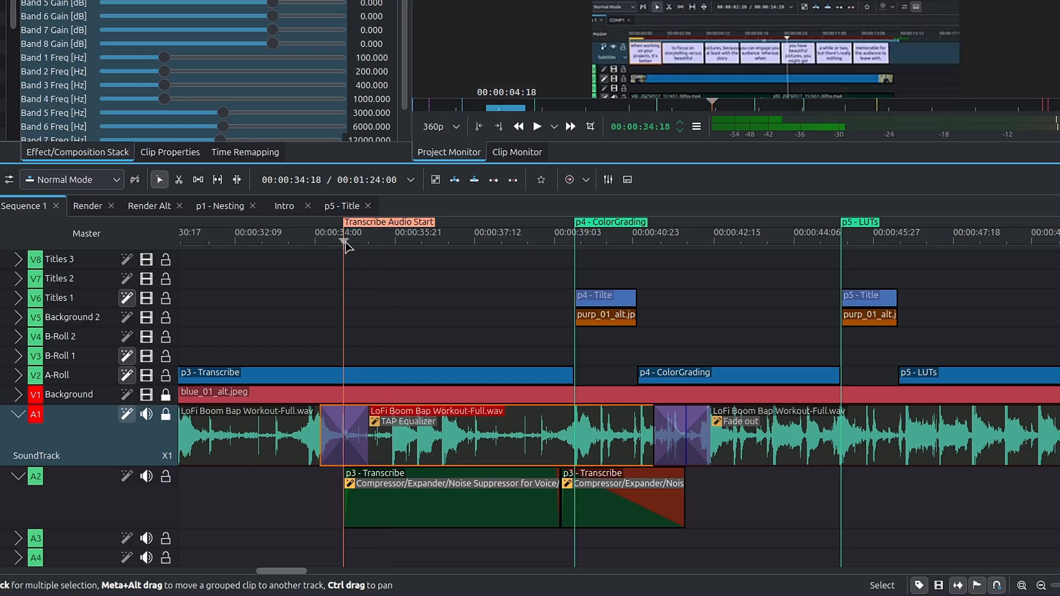
{"action": "left_click_drag", "start_coordinate": [344, 246], "coordinate": [493, 246]}
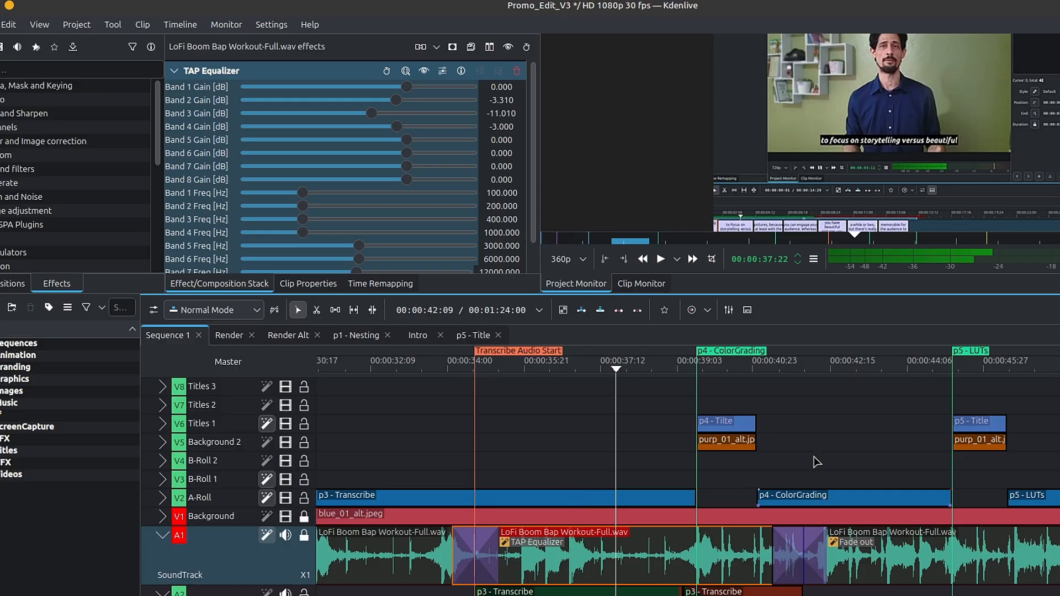
{"action": "left_click", "coordinate": [790, 367]}
{"action": "left_click", "coordinate": [795, 367]}
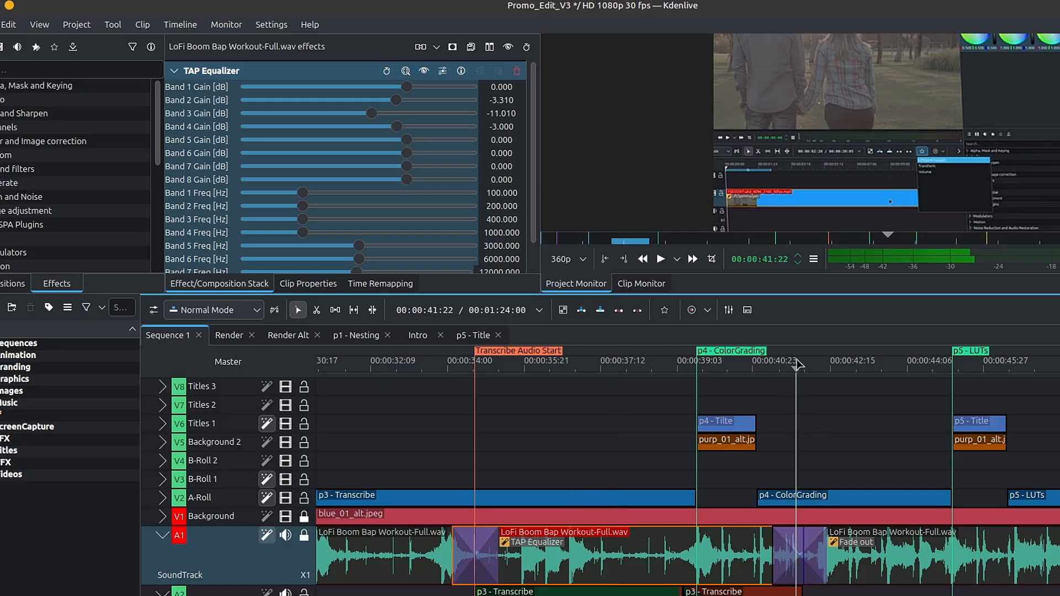
{"action": "left_click", "coordinate": [483, 590]}
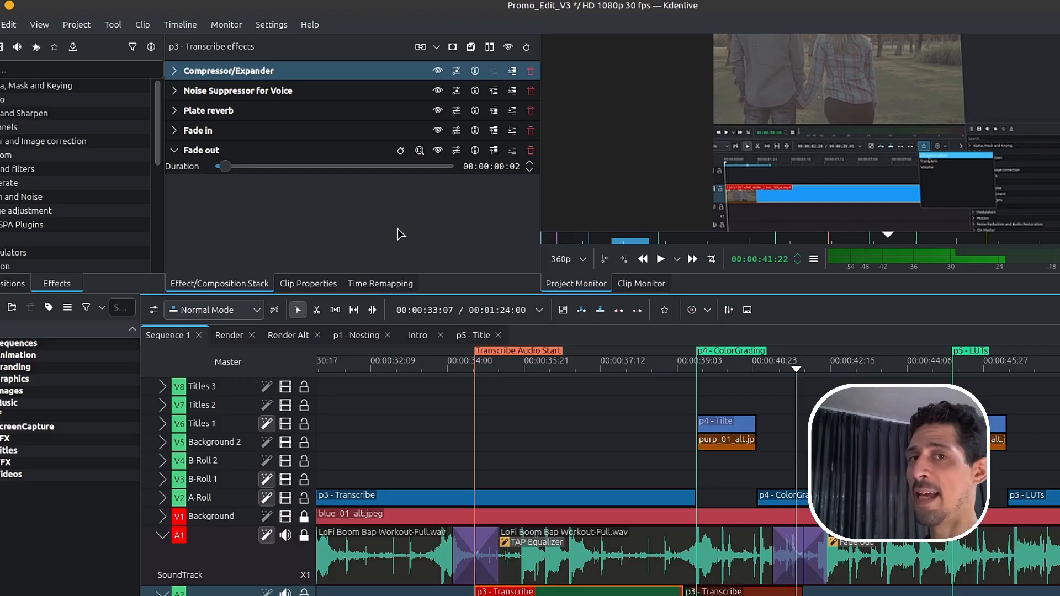
- Preview the p4 - ColorGrading section from its Color Grading Tools title card into the color grading footage
{"action": "left_click", "coordinate": [695, 367]}
{"action": "left_click", "coordinate": [720, 371]}
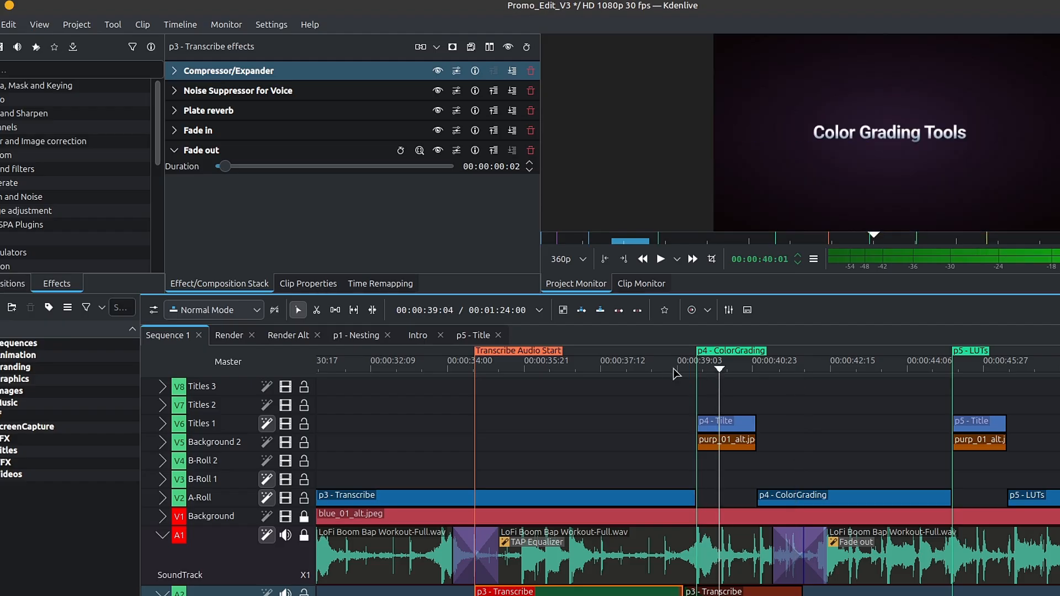
{"action": "left_click_drag", "start_coordinate": [666, 370], "coordinate": [878, 369]}
- Open the nested p5 - LUTs sequence and examine its sped-up screen recording clips, selecting the 631% one
{"action": "scroll", "coordinate": [830, 507], "scroll_direction": "down", "scroll_amount": 4}
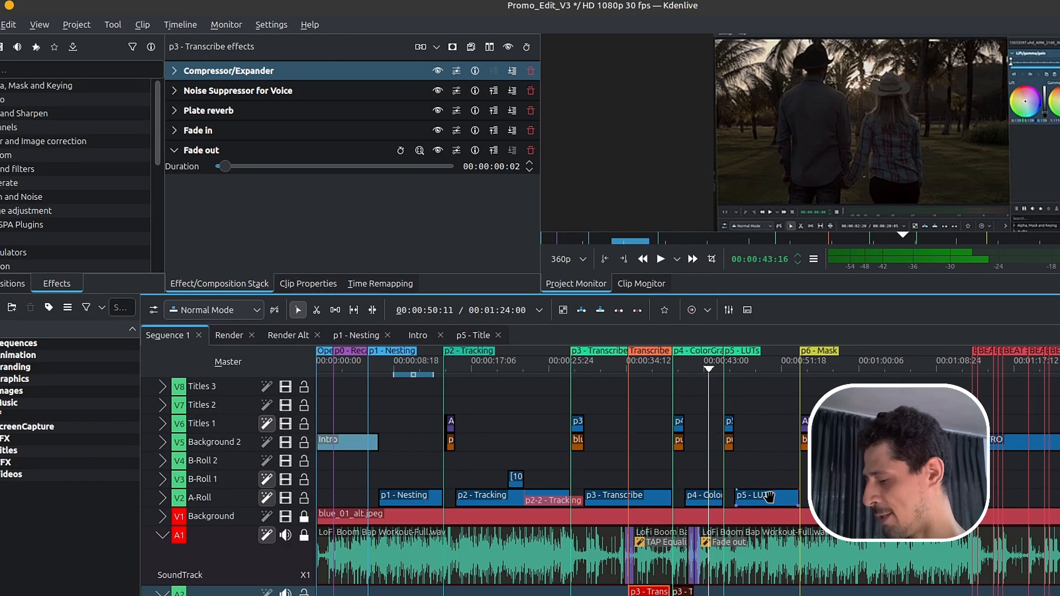
{"action": "double_click", "coordinate": [771, 496]}
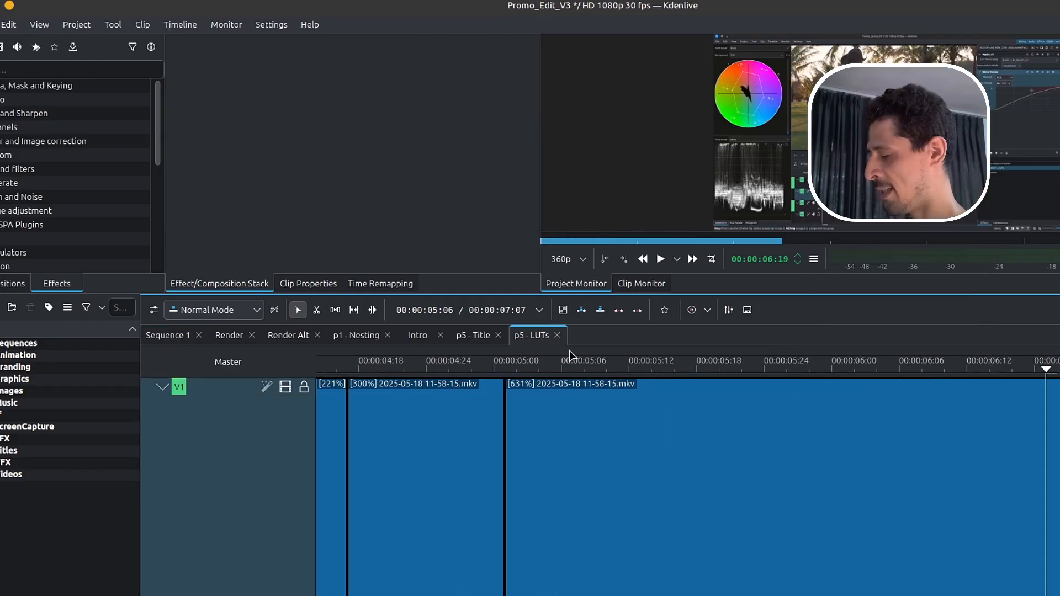
{"action": "left_click", "coordinate": [599, 457]}
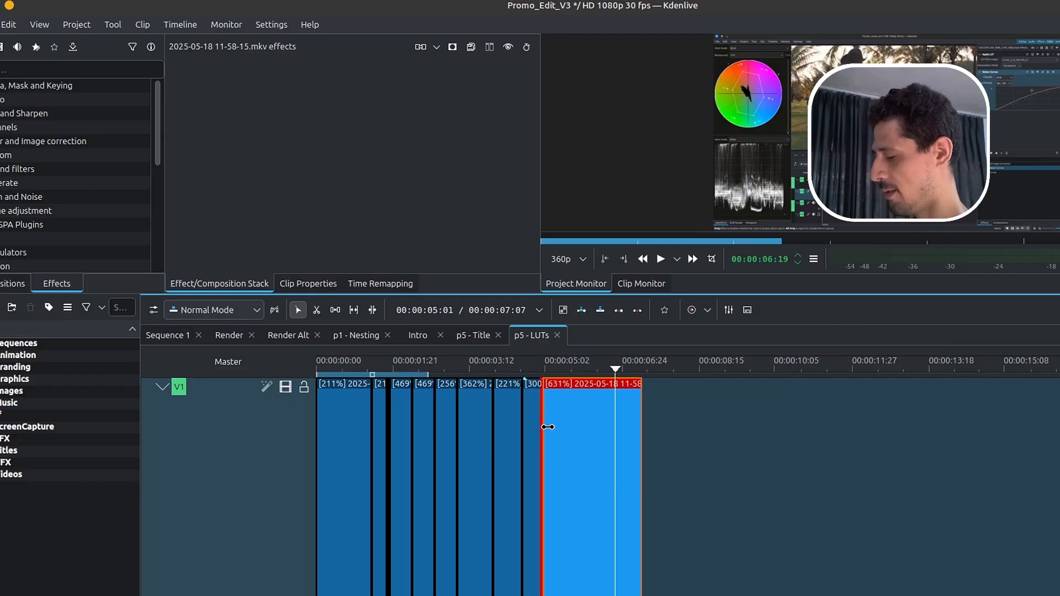
- Return to Sequence 1, open the nested OUTRO sequence and examine its logo and text layers around the POP-IN marker
{"action": "left_click", "coordinate": [173, 336]}
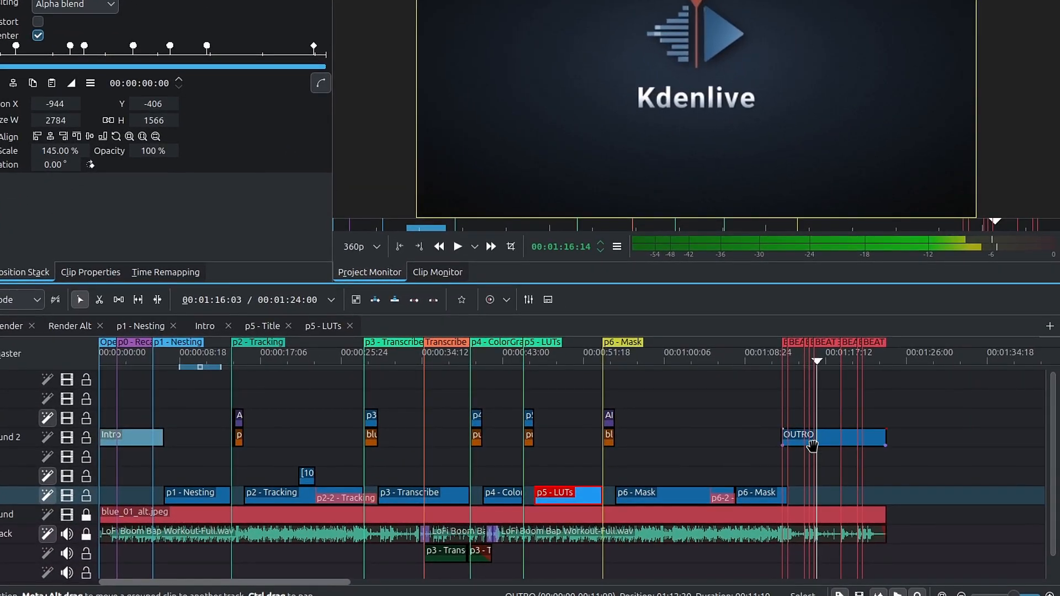
{"action": "double_click", "coordinate": [812, 436]}
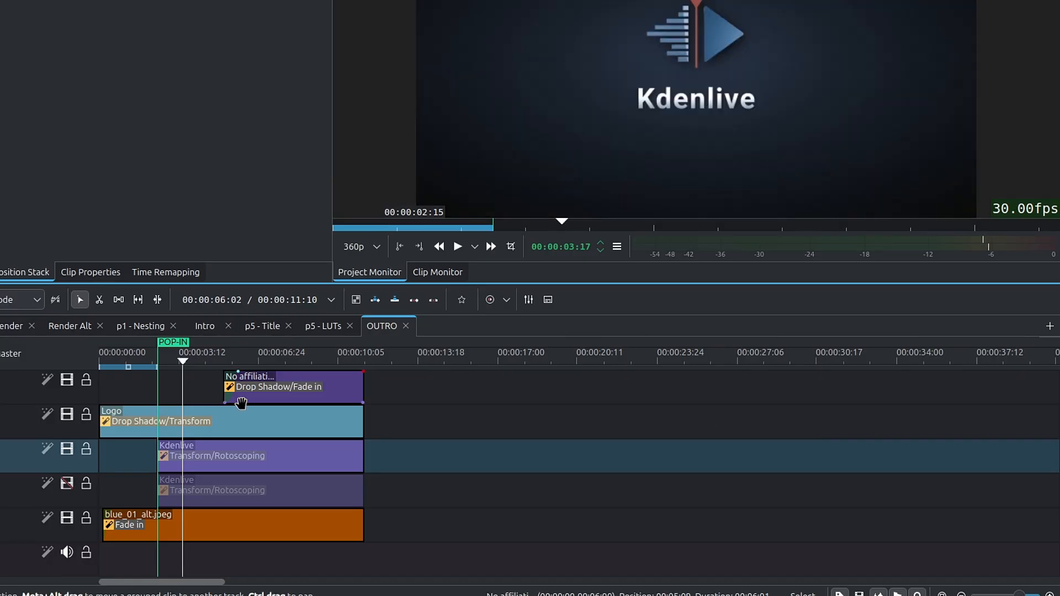
{"action": "left_click", "coordinate": [128, 369]}
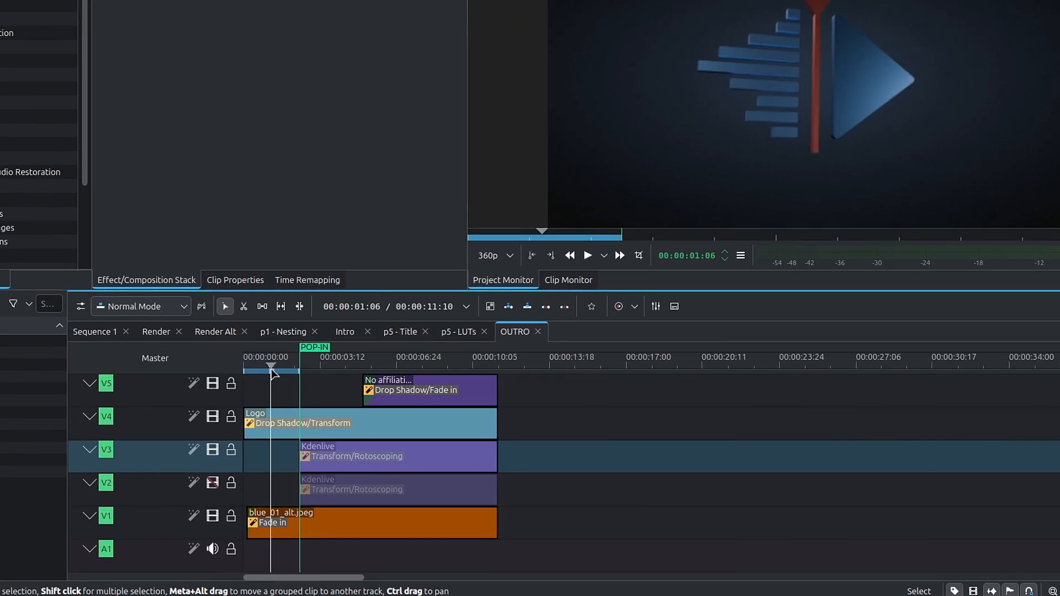
{"action": "left_click_drag", "start_coordinate": [274, 373], "coordinate": [247, 373]}
{"action": "scroll", "coordinate": [300, 486], "scroll_direction": "up", "scroll_amount": 5}
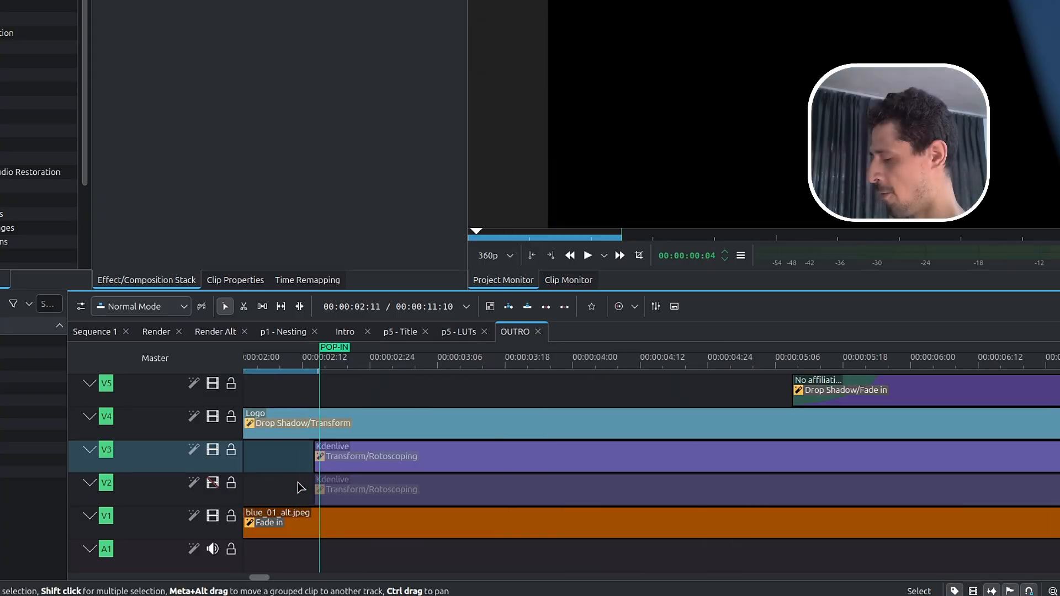
{"action": "scroll", "coordinate": [299, 488], "scroll_direction": "left", "scroll_amount": 4}
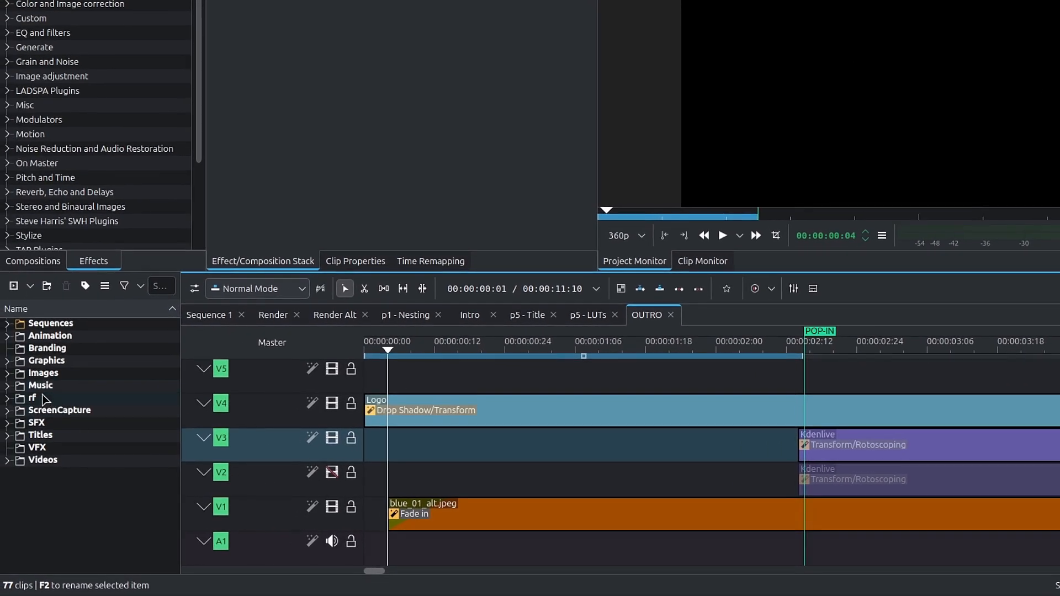
- Expand the Images and Backgrounds folders in the project bin and preview the background images, including blue_01_alt
{"action": "left_click", "coordinate": [8, 374]}
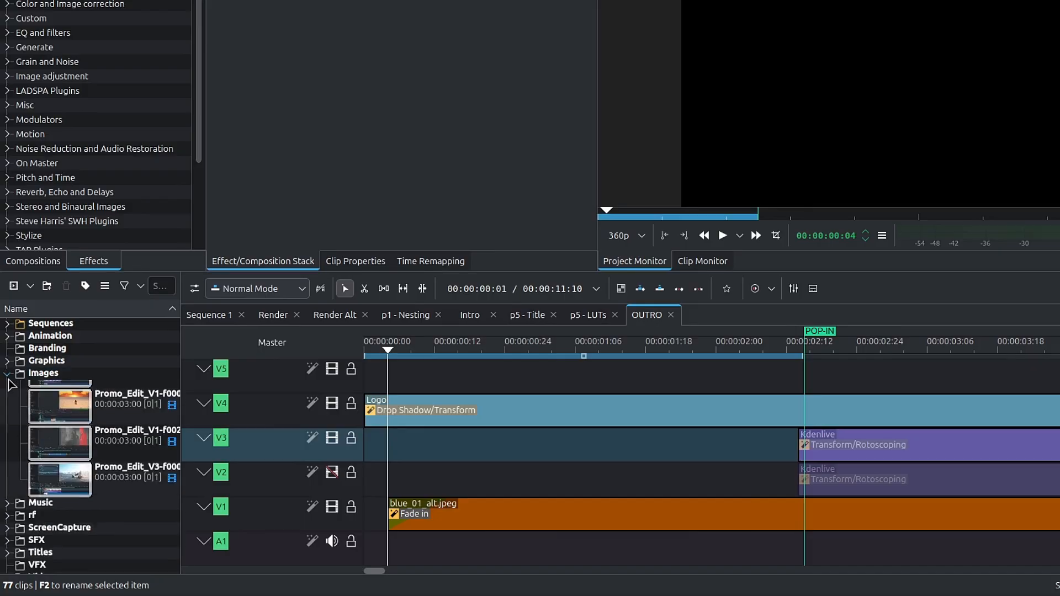
{"action": "left_click", "coordinate": [33, 389]}
{"action": "left_click", "coordinate": [21, 386]}
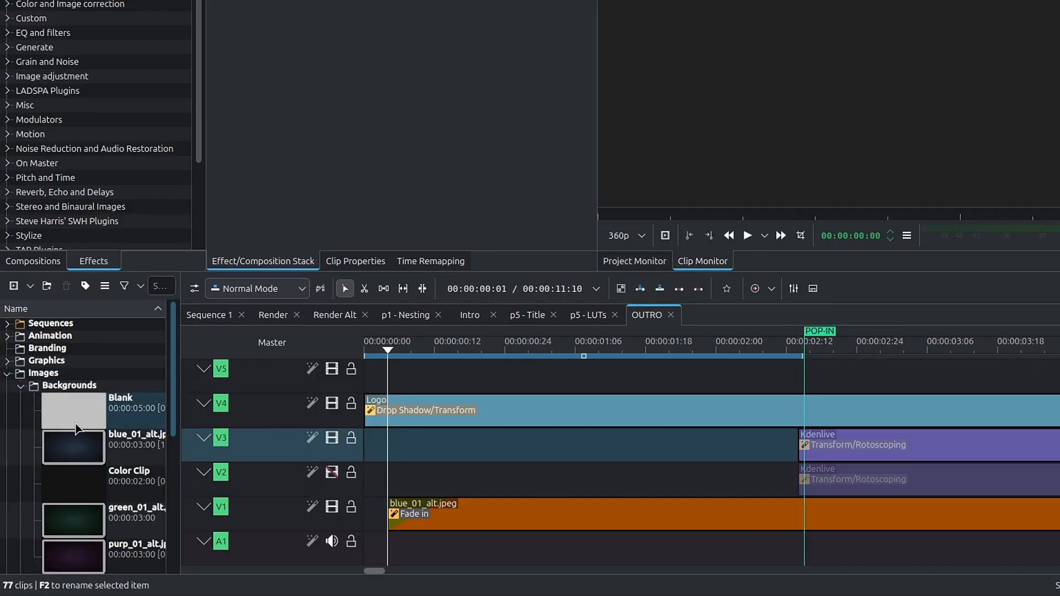
{"action": "scroll", "coordinate": [77, 474], "scroll_direction": "down", "scroll_amount": 2}
{"action": "left_click", "coordinate": [77, 470]}
{"action": "left_click", "coordinate": [87, 382]}
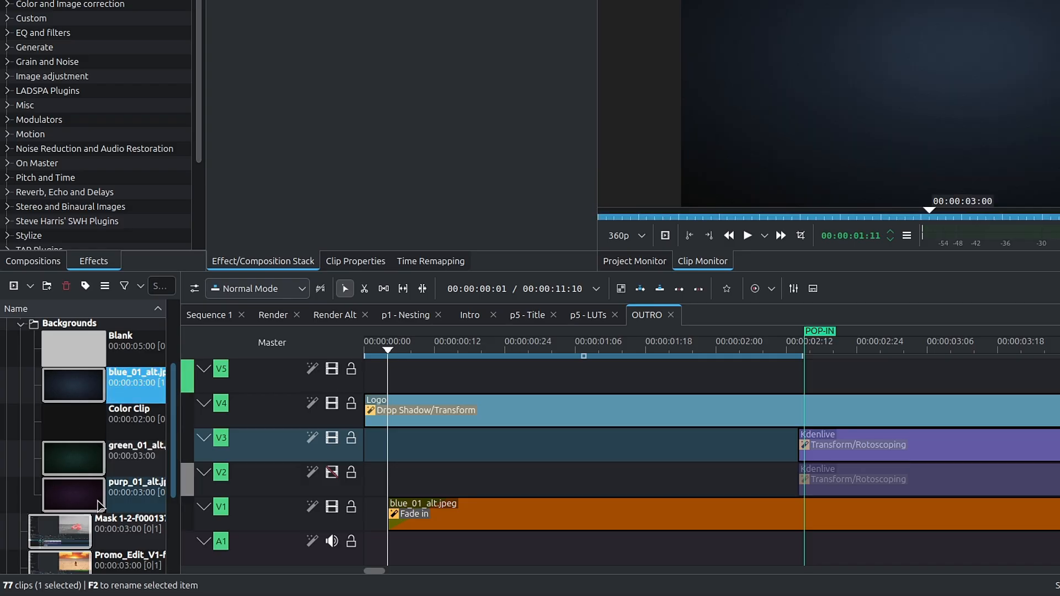
{"action": "left_click", "coordinate": [100, 483]}
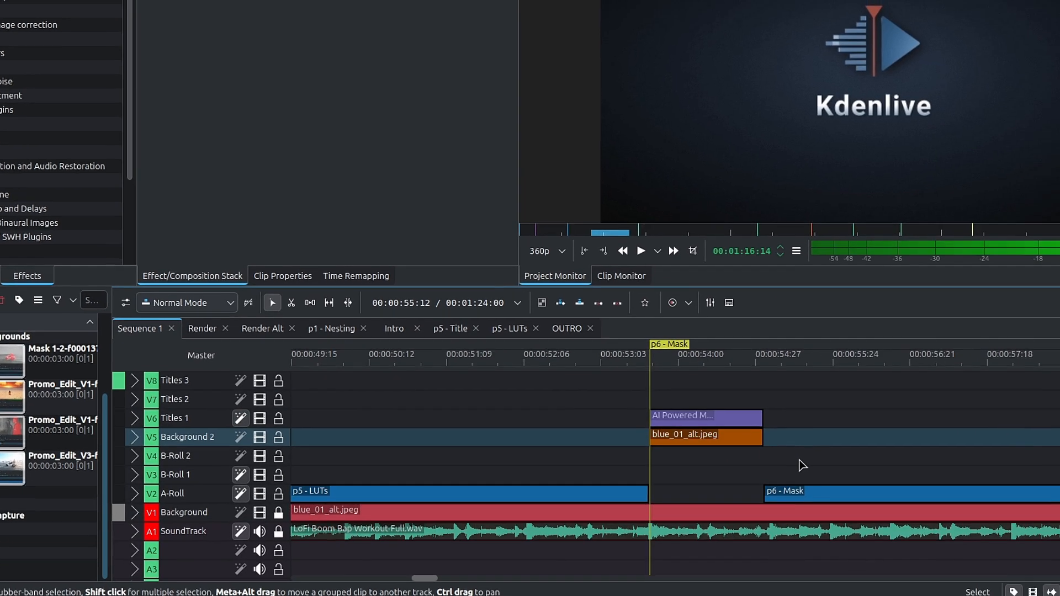
- In Sequence 1, examine the title and background clips at the p6 - Mask marker and preview the title's Transform animation
{"action": "left_click", "coordinate": [627, 374]}
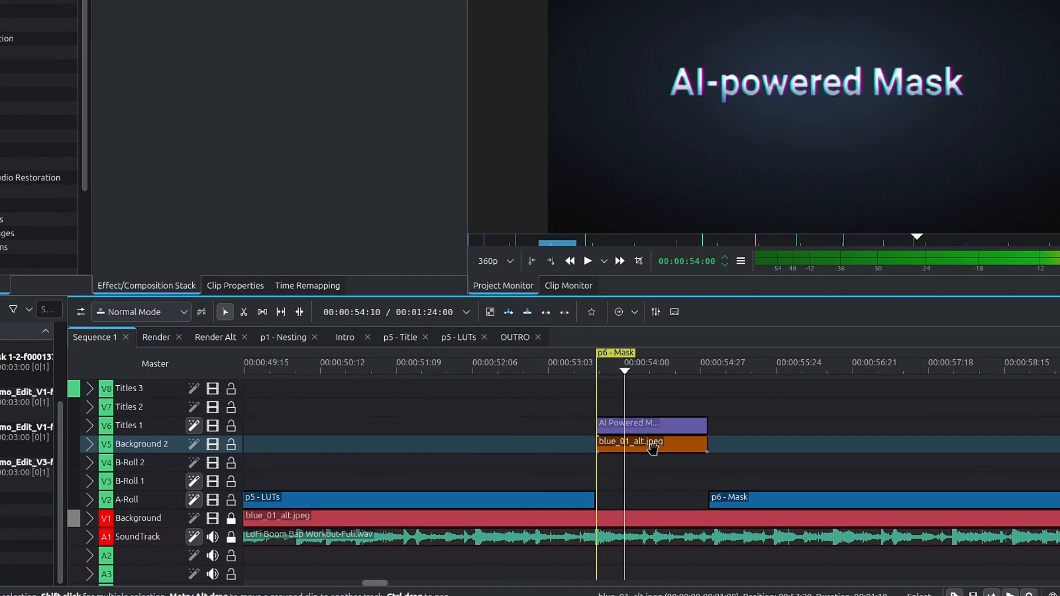
{"action": "left_click", "coordinate": [681, 452]}
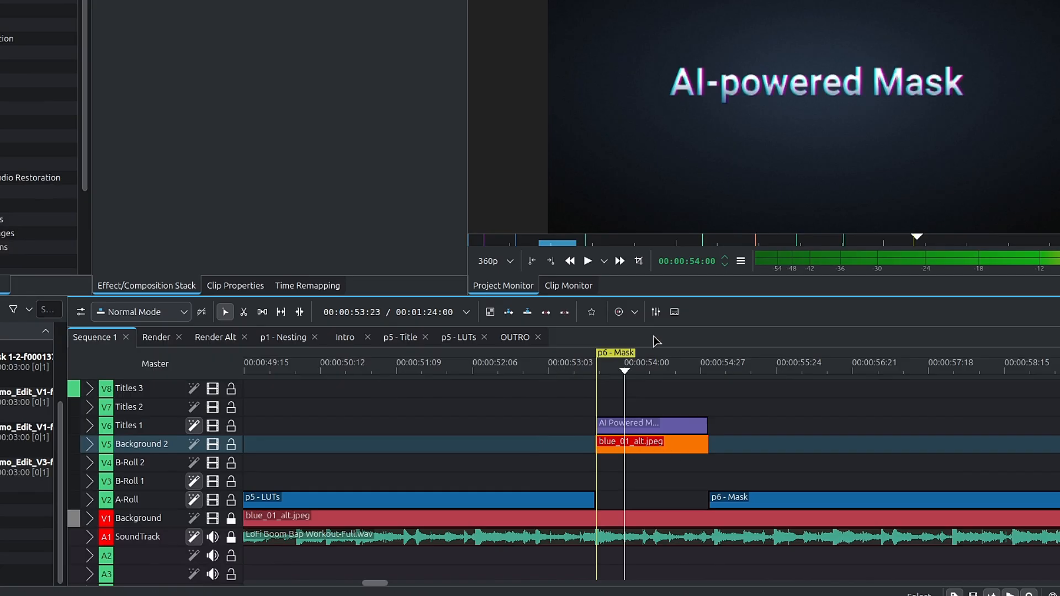
{"action": "left_click", "coordinate": [646, 424]}
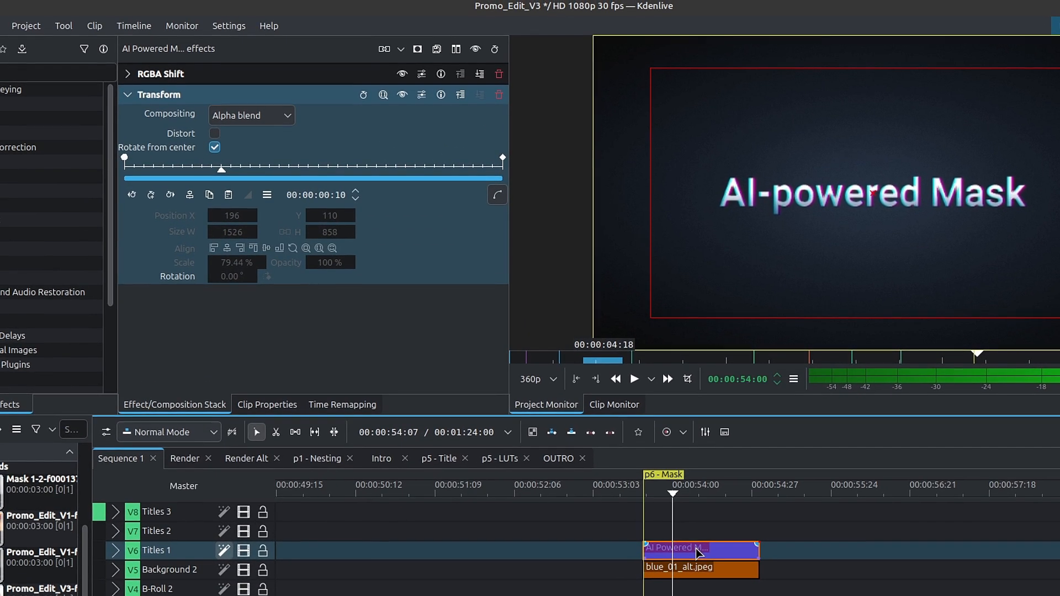
{"action": "left_click", "coordinate": [677, 484]}
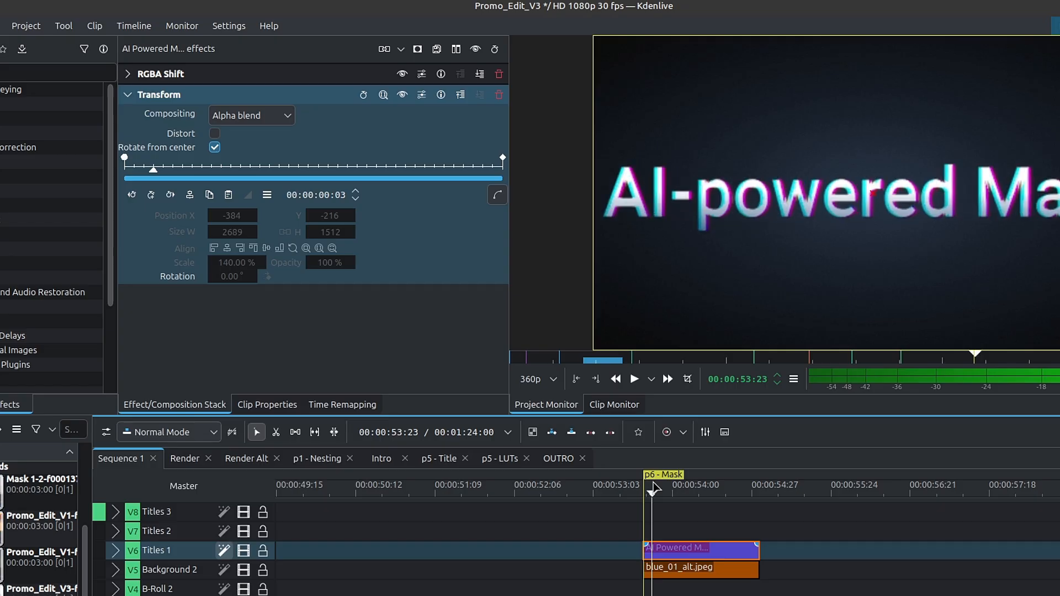
{"action": "left_click_drag", "start_coordinate": [679, 484], "coordinate": [665, 483]}
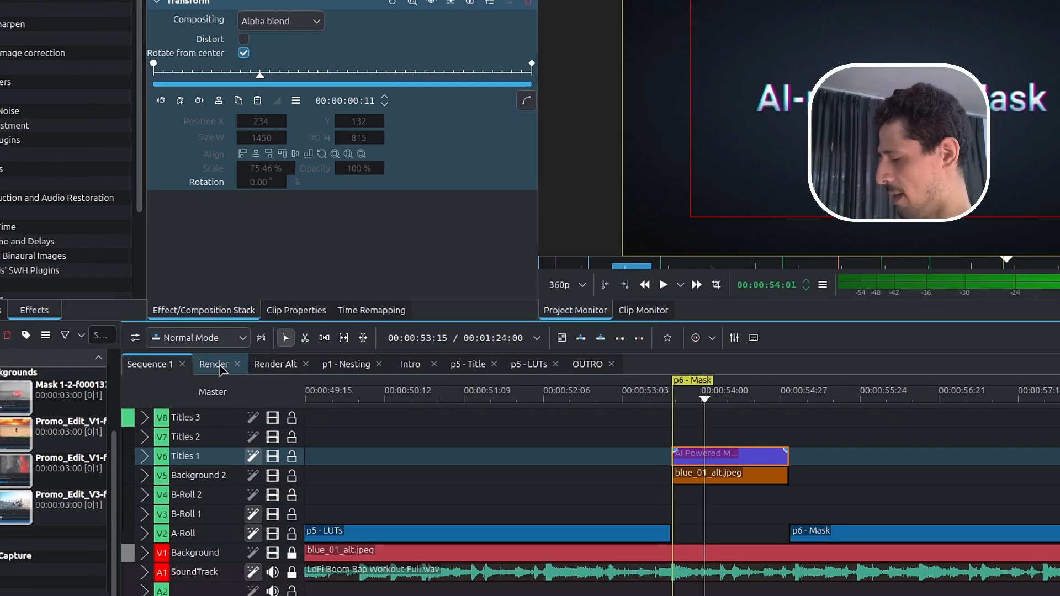
- Open the Render sequence and examine the Alpha shapes (Mask) settings on the first masked Sequence 1 clip on V2
{"action": "left_click", "coordinate": [191, 464]}
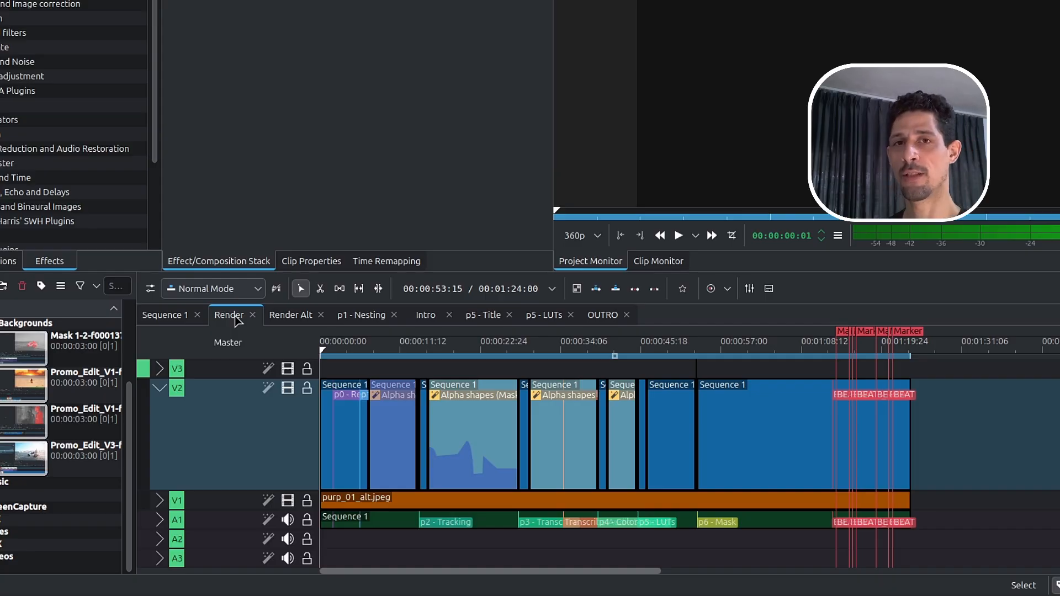
{"action": "scroll", "coordinate": [528, 434], "scroll_direction": "up", "scroll_amount": 3}
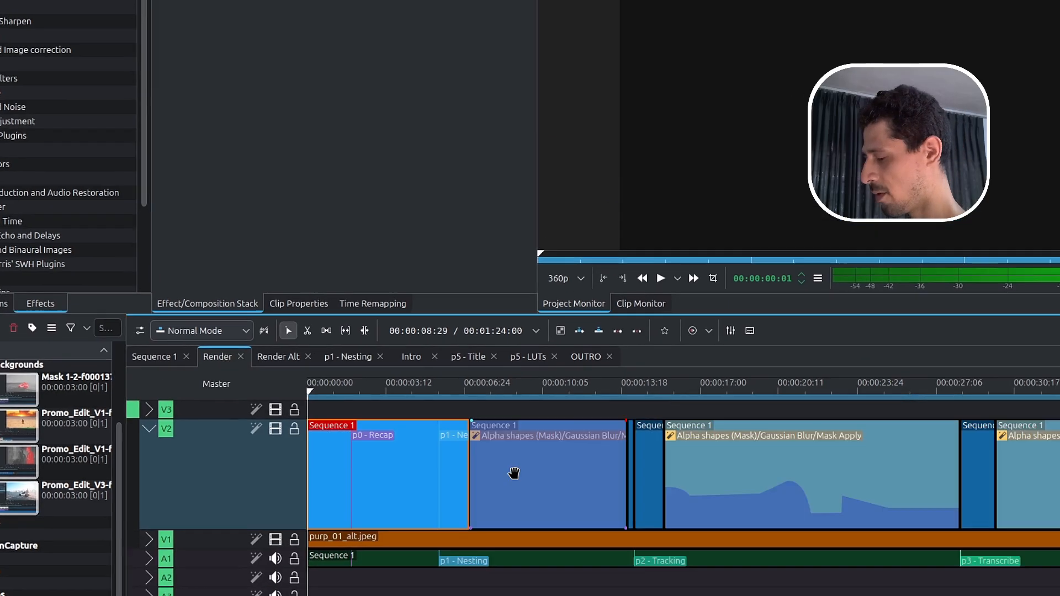
{"action": "left_click", "coordinate": [528, 434]}
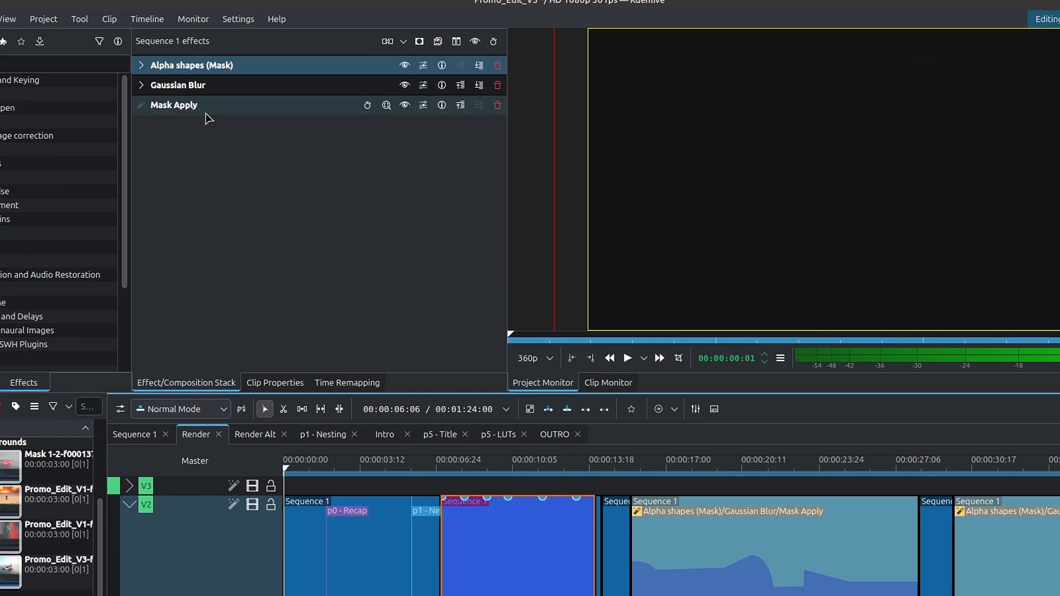
{"action": "left_click", "coordinate": [142, 65]}
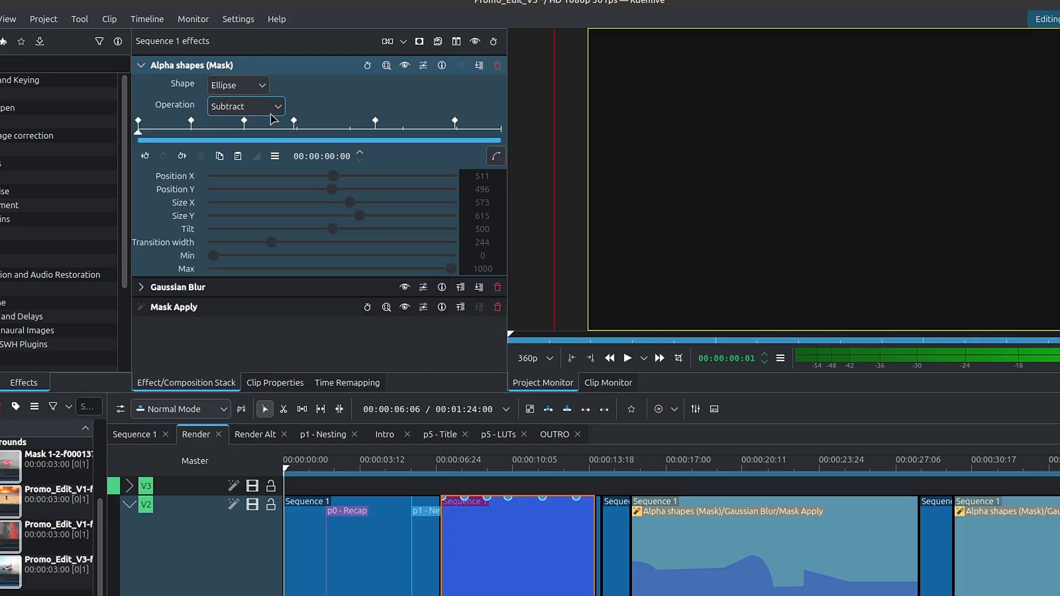
{"action": "left_click", "coordinate": [141, 65]}
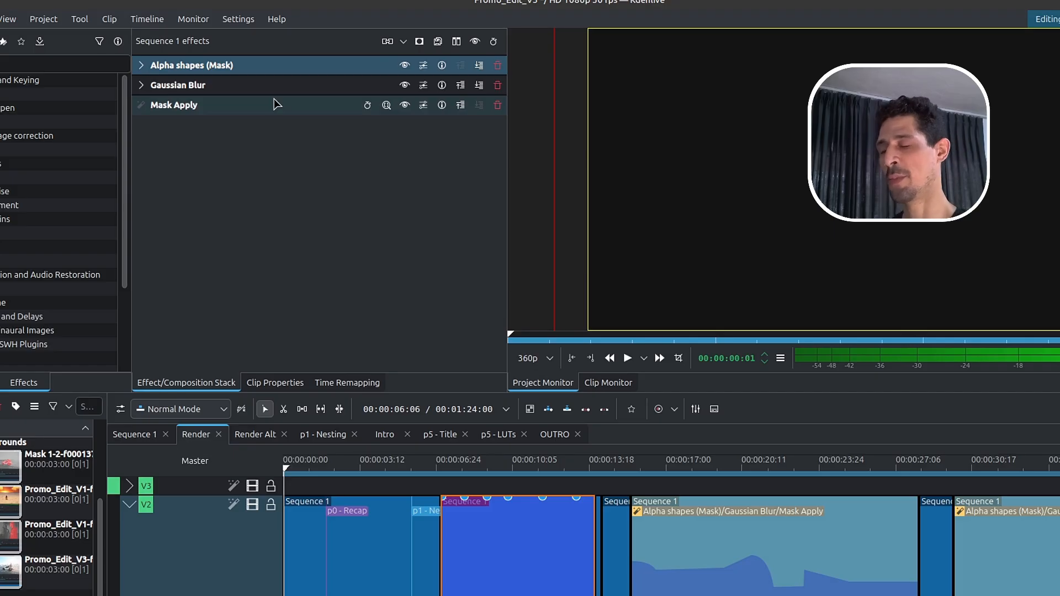
- Preview the first masked Sequence 1 clip in the Render sequence to see its blurred edges
{"action": "left_click", "coordinate": [515, 469]}
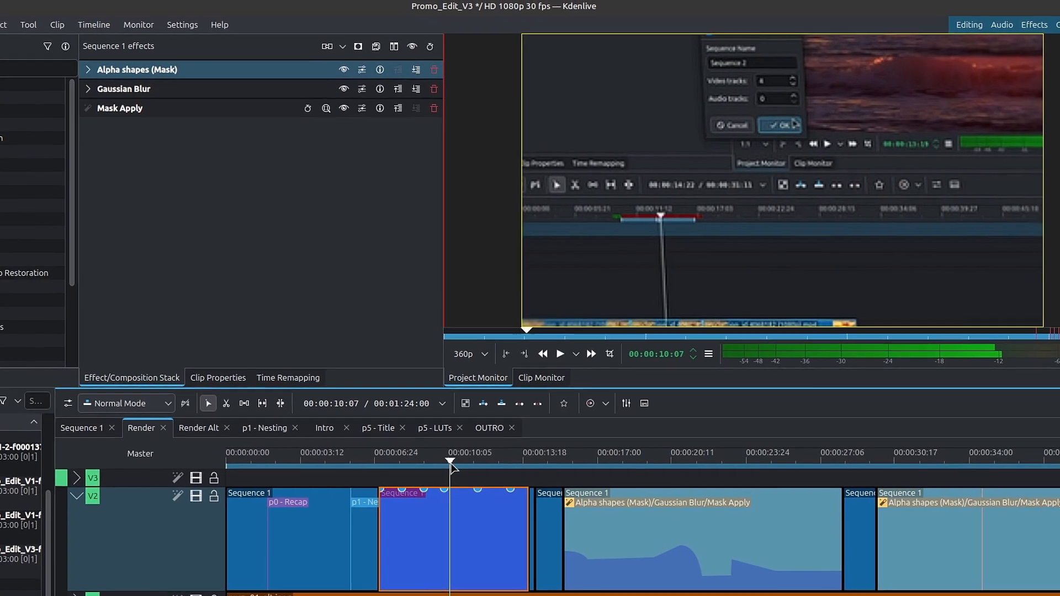
{"action": "left_click", "coordinate": [467, 465]}
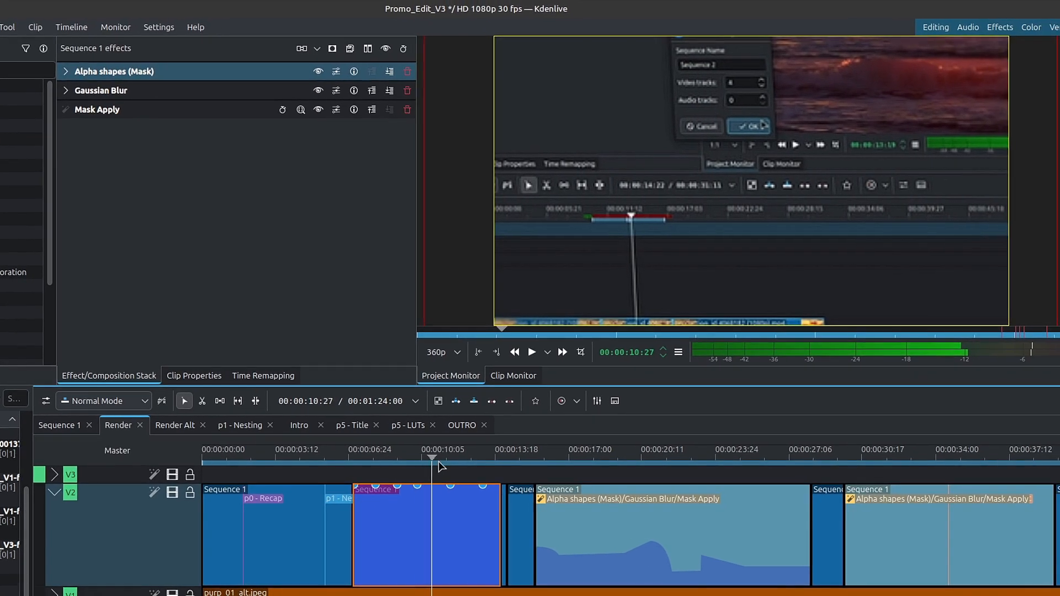
{"action": "left_click_drag", "start_coordinate": [440, 463], "coordinate": [448, 464]}
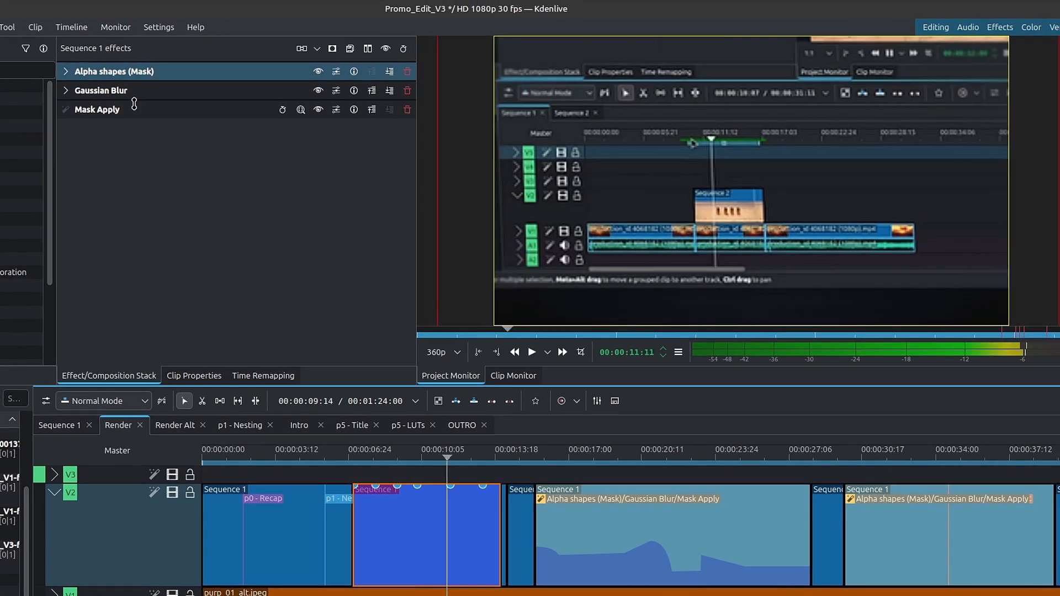
- Disable the Mask Apply effect on the first masked Sequence 1 clip and check the purp_01_alt.jpeg background on V1
{"action": "left_click", "coordinate": [66, 72]}
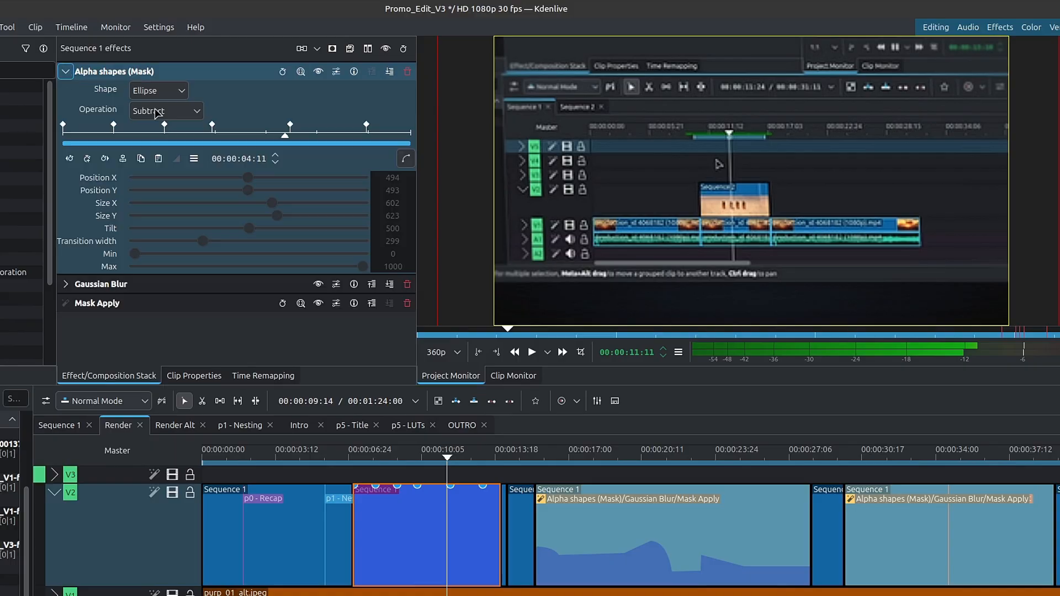
{"action": "left_click", "coordinate": [318, 303]}
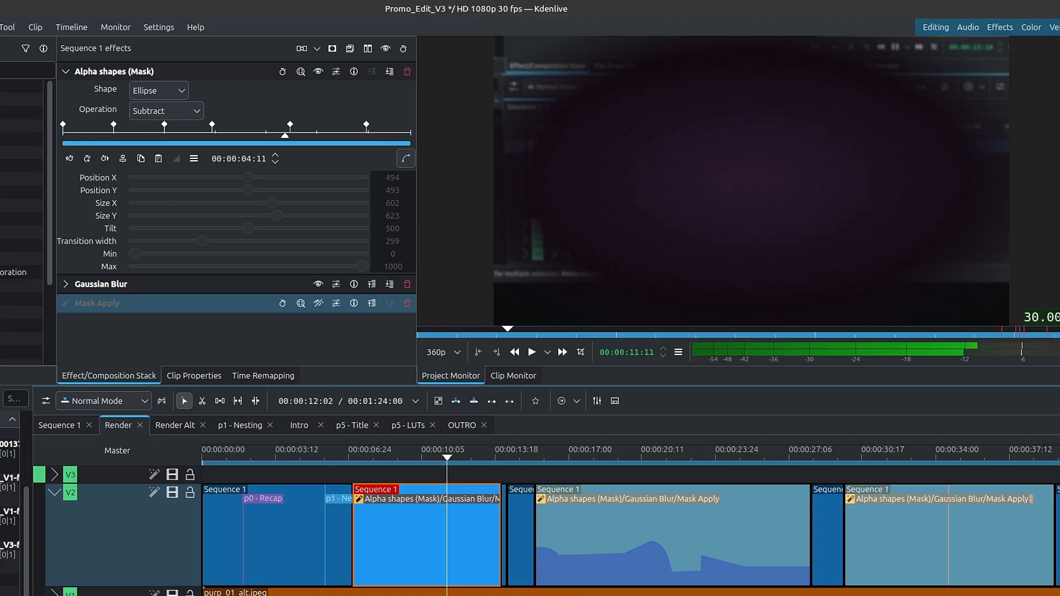
{"action": "left_click", "coordinate": [452, 593]}
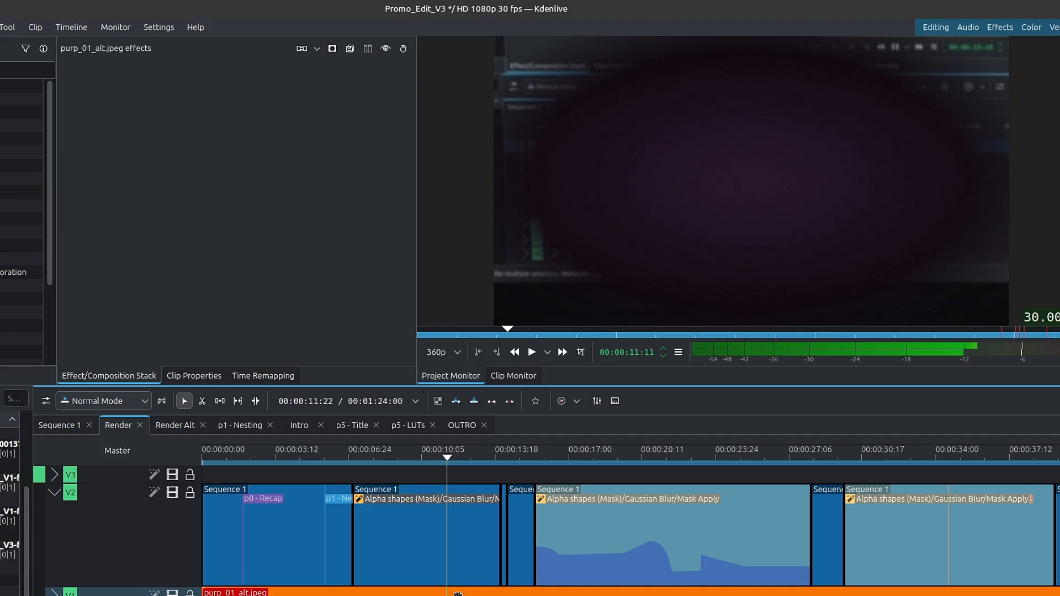
{"action": "left_click", "coordinate": [441, 542]}
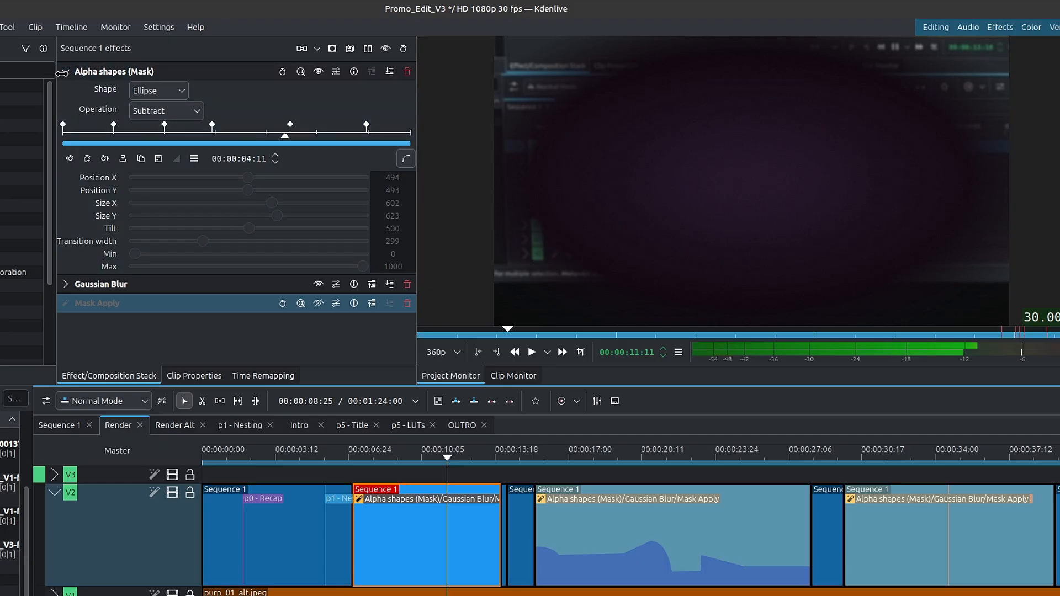
{"action": "left_click", "coordinate": [69, 73]}
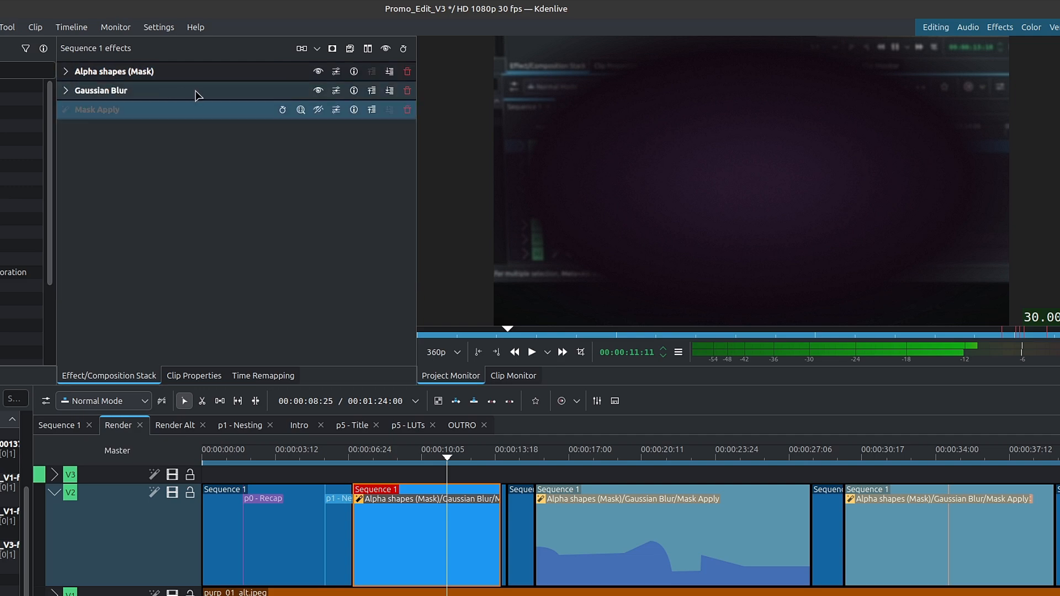
- Re-enable Mask Apply on the first masked Sequence 1 clip, check the picture at 720p preview resolution, and settle on 540p
{"action": "left_click", "coordinate": [318, 109]}
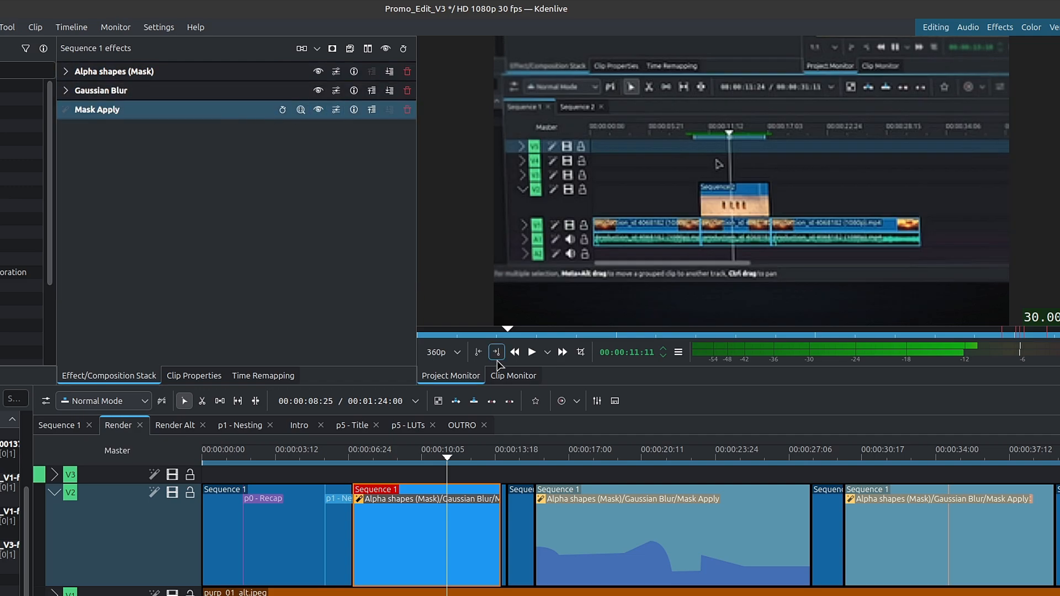
{"action": "left_click", "coordinate": [448, 353]}
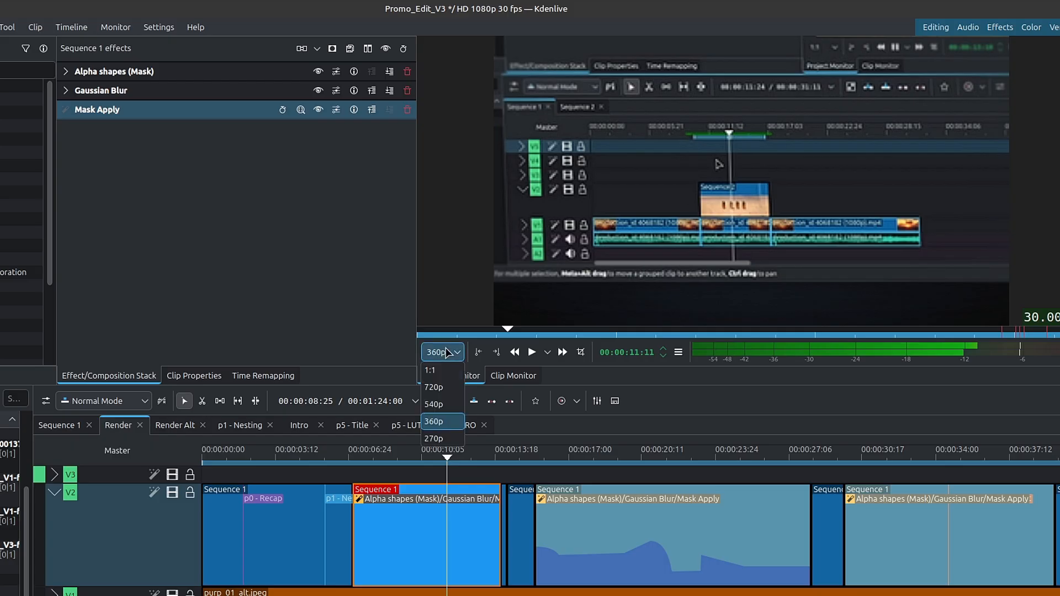
{"action": "left_click", "coordinate": [450, 393]}
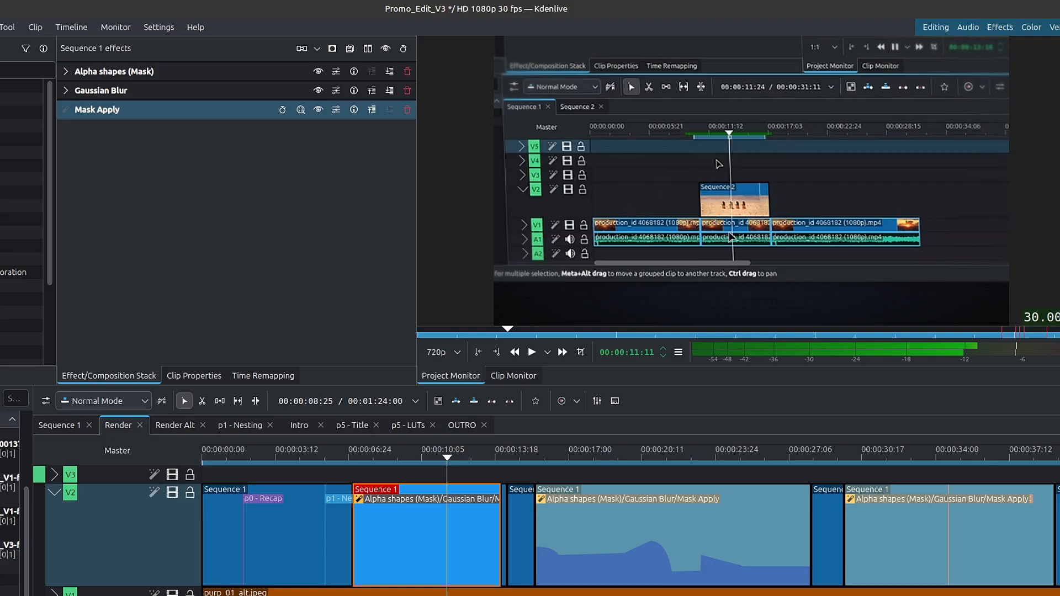
{"action": "left_click", "coordinate": [448, 353]}
{"action": "left_click", "coordinate": [442, 407]}
- Open the Render Alt sequence and examine the OpentimelineIO clip on V2 between the Render and OUTRO clips
{"action": "scroll", "coordinate": [528, 534], "scroll_direction": "down", "scroll_amount": 3}
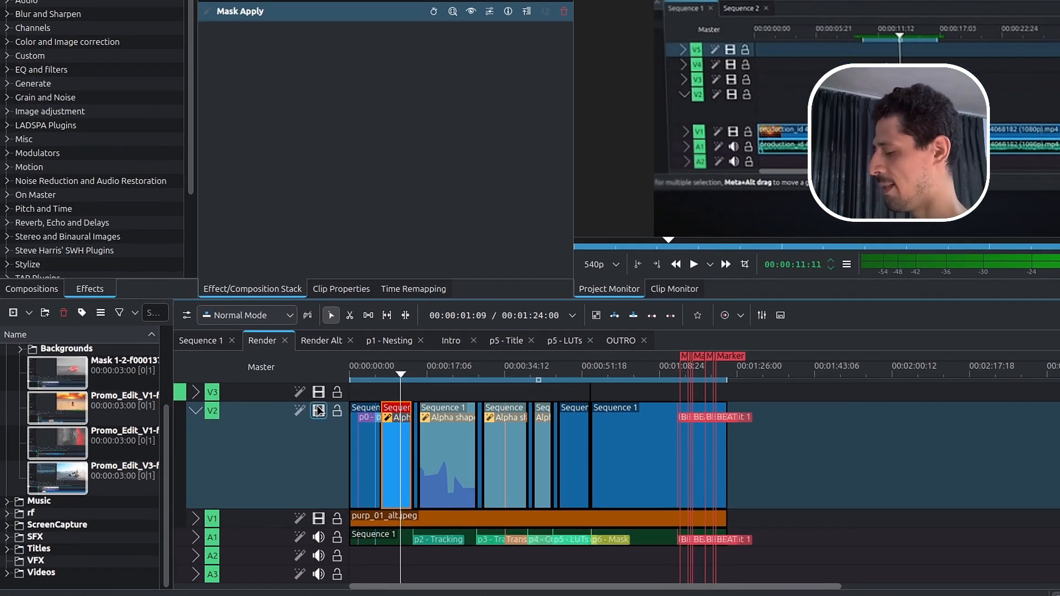
{"action": "left_click", "coordinate": [322, 347]}
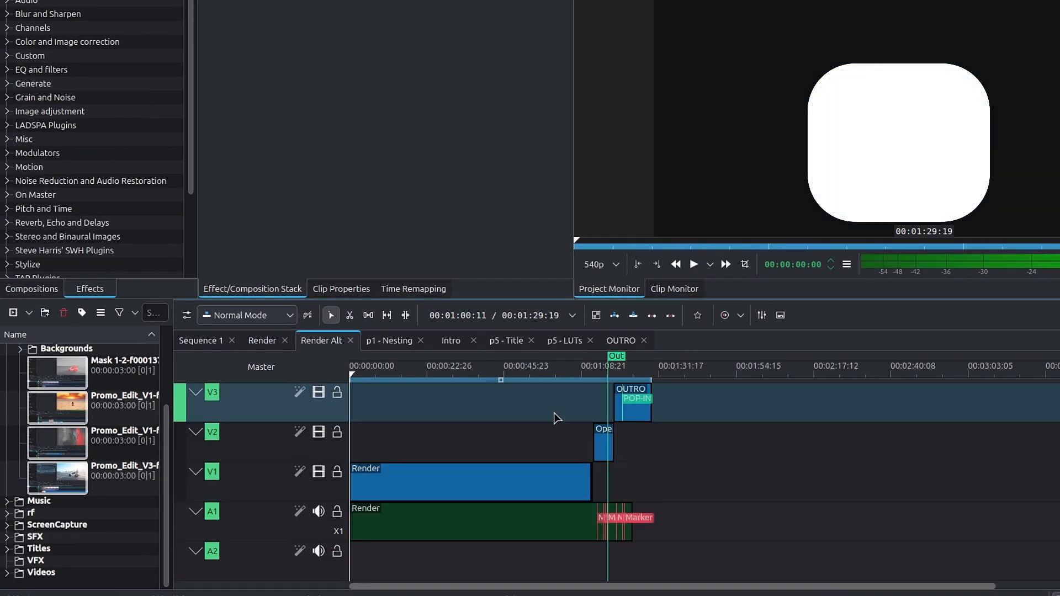
{"action": "left_click", "coordinate": [603, 442]}
{"action": "scroll", "coordinate": [599, 438], "scroll_direction": "up", "scroll_amount": 3}
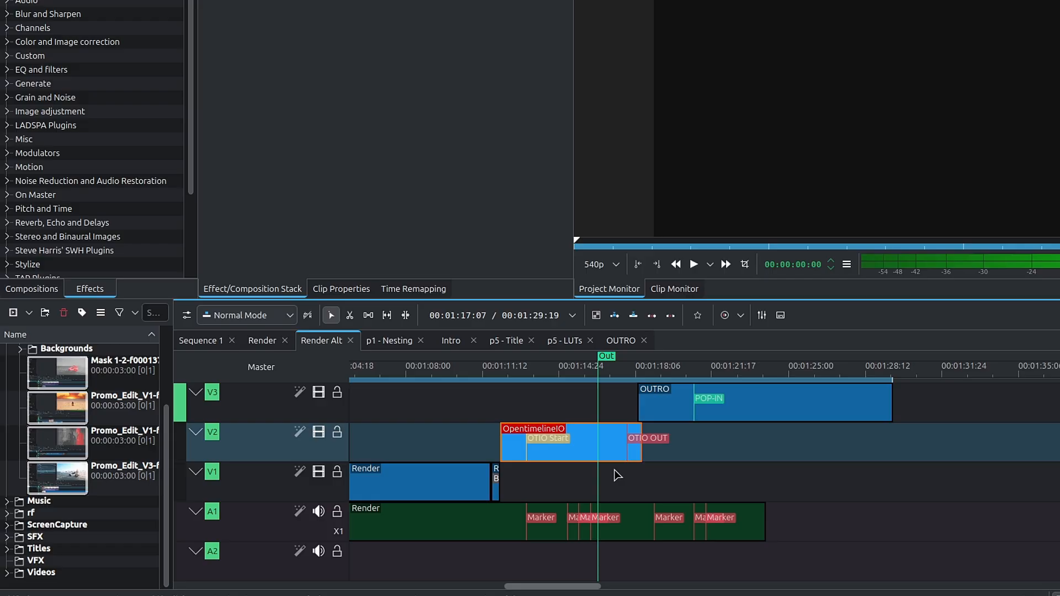
- Collapse the Images folder in the project bin and look through the logo, cursor and OTIO images in the Graphics folder
{"action": "scroll", "coordinate": [14, 418], "scroll_direction": "up", "scroll_amount": 2}
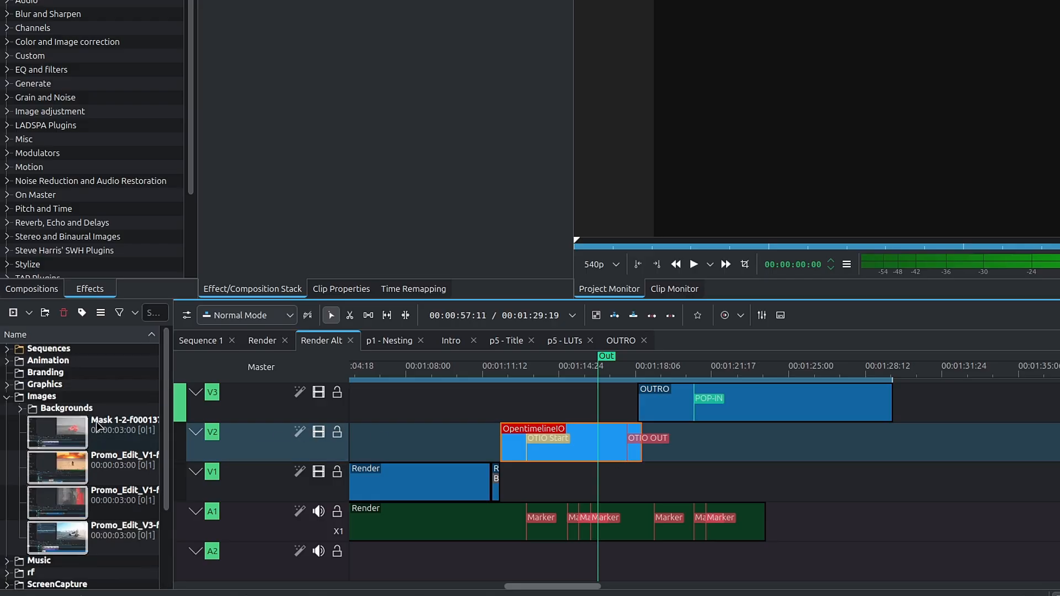
{"action": "left_click", "coordinate": [9, 400]}
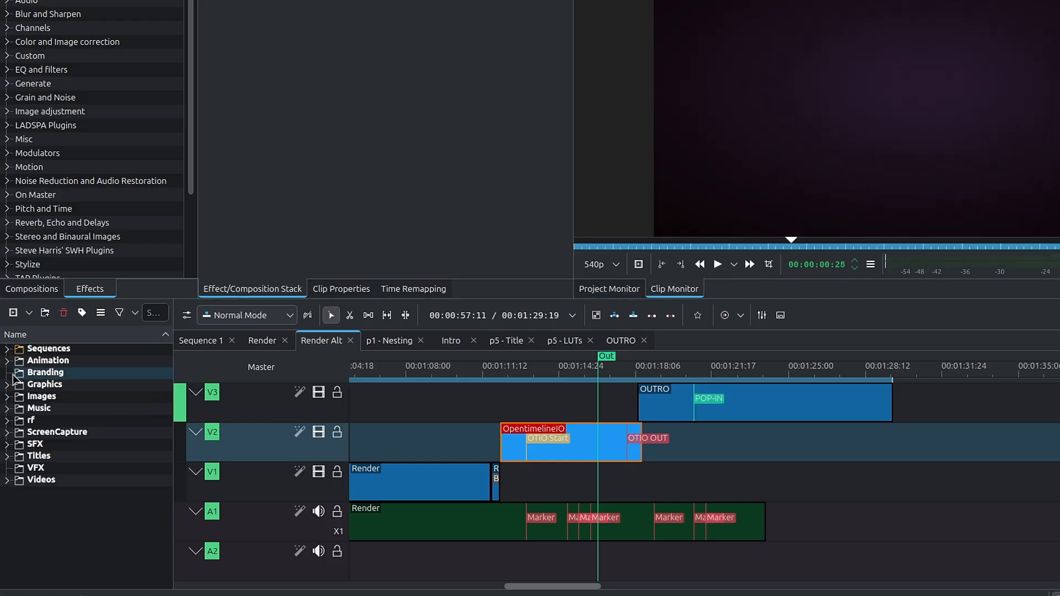
{"action": "left_click", "coordinate": [7, 385]}
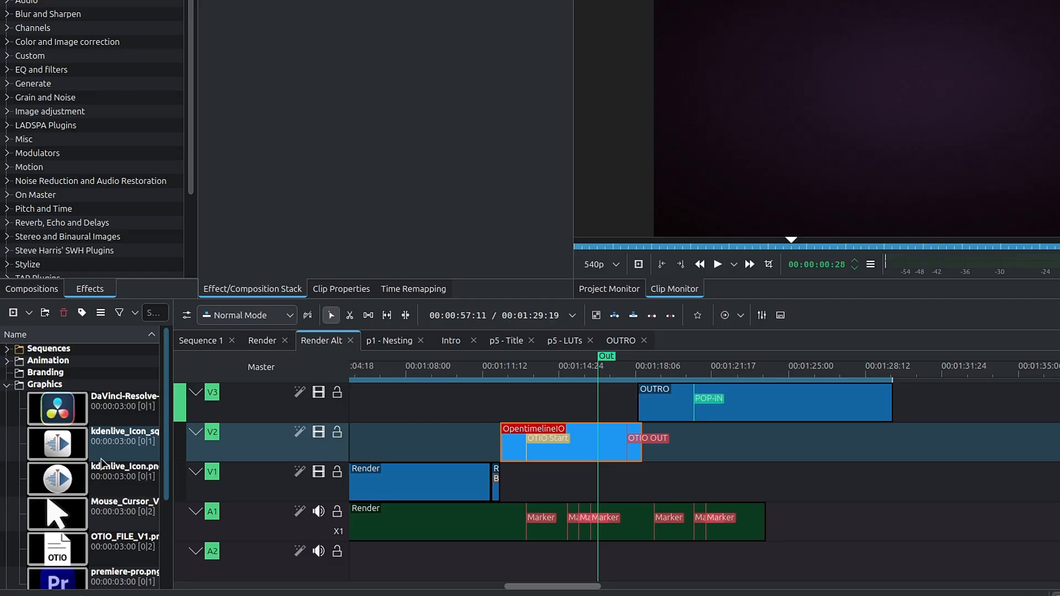
{"action": "scroll", "coordinate": [101, 463], "scroll_direction": "down", "scroll_amount": 2}
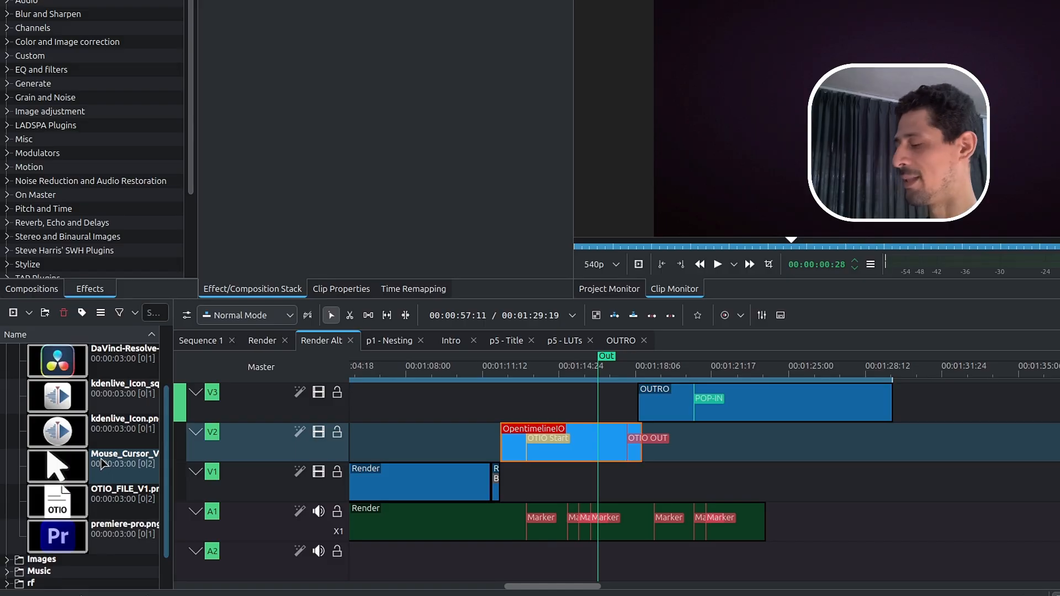
{"action": "scroll", "coordinate": [97, 486], "scroll_direction": "up", "scroll_amount": 2}
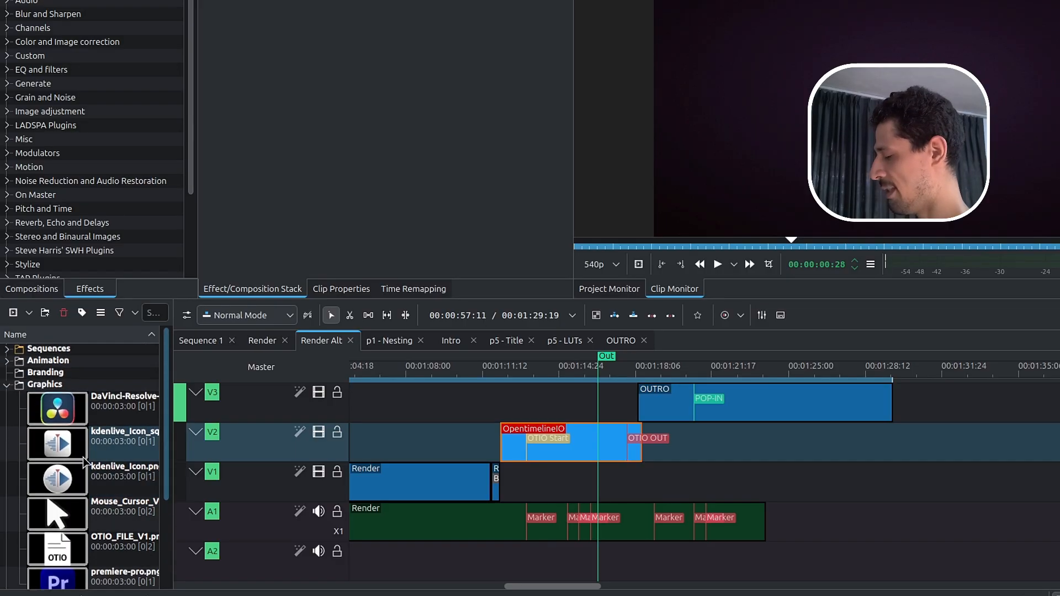
{"action": "left_click", "coordinate": [8, 386]}
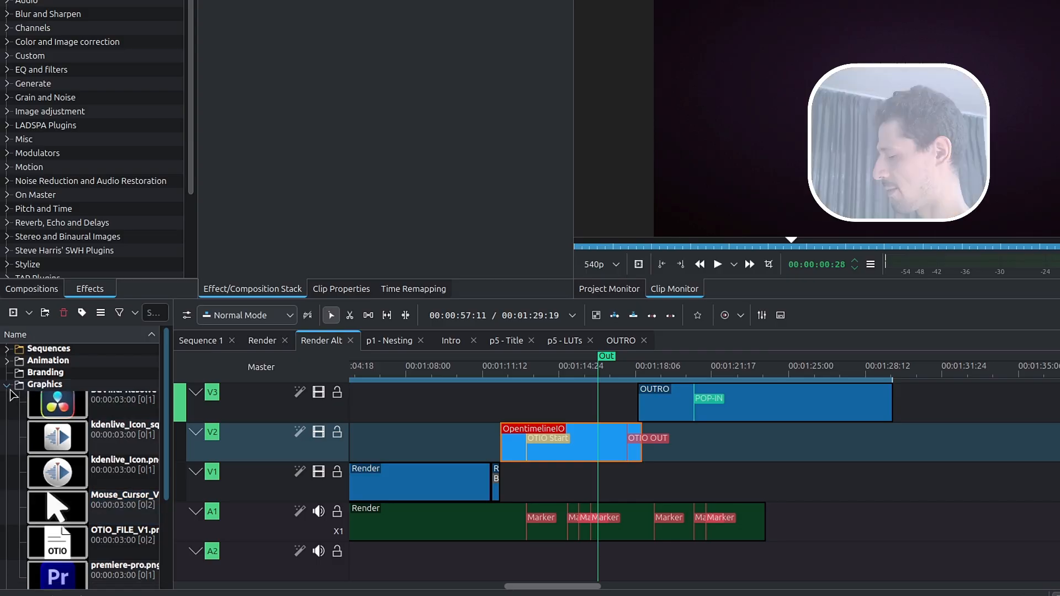
- Open the nested OpentimelineIO sequence, scrub its icon animation and examine the Transform keyframes of the OTIO_FILE_V1.png clip on V3
{"action": "double_click", "coordinate": [587, 447]}
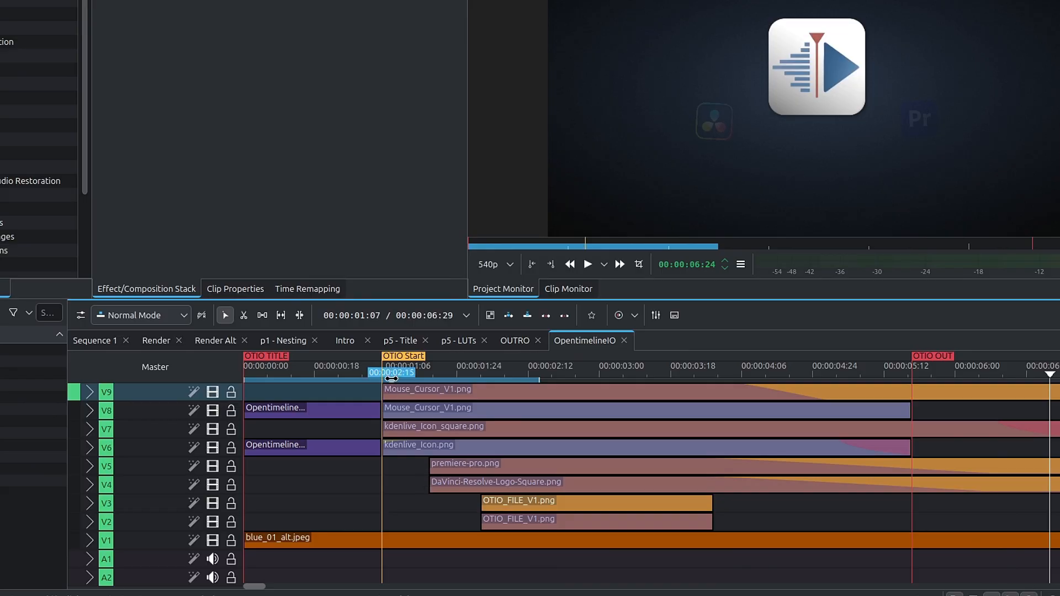
{"action": "left_click", "coordinate": [394, 376]}
{"action": "left_click_drag", "start_coordinate": [416, 375], "coordinate": [517, 376]}
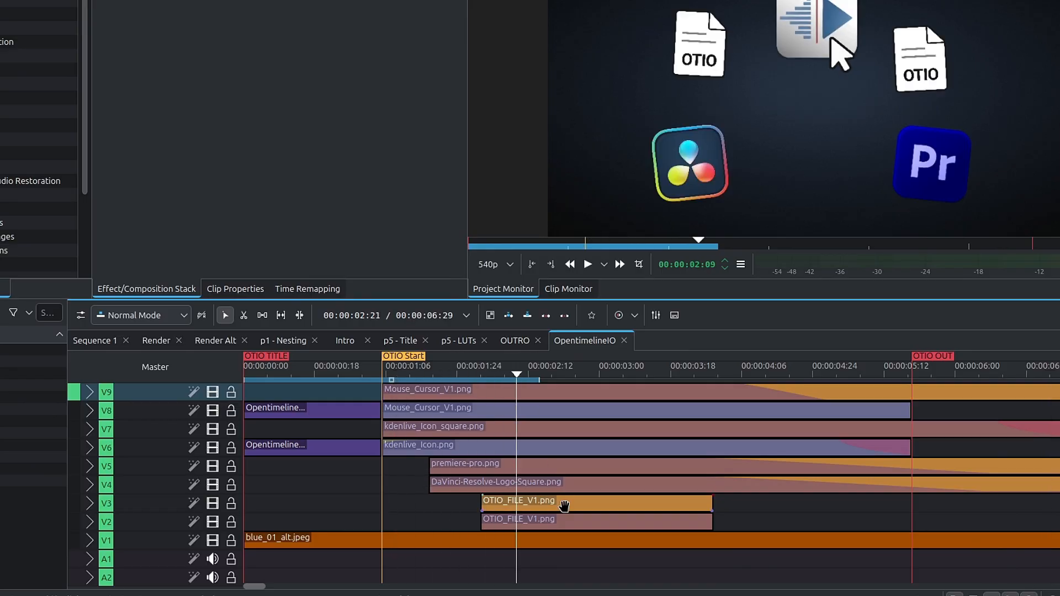
{"action": "left_click", "coordinate": [587, 506]}
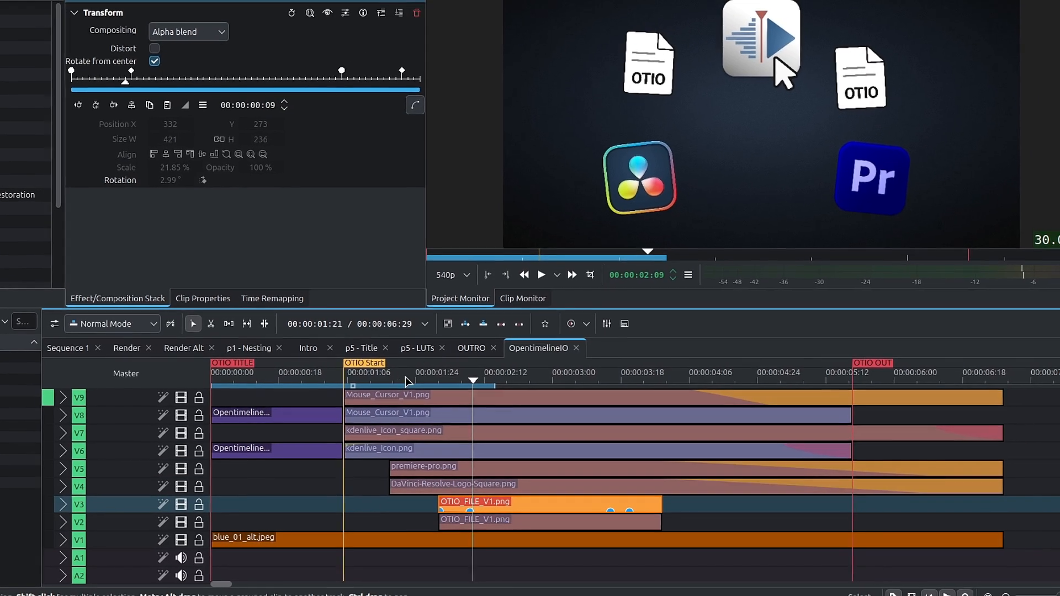
- Play the OpentimelineIO sequence from around the OTIO Start marker to preview the icon animation
{"action": "left_click", "coordinate": [387, 381]}
{"action": "key", "text": "space"}
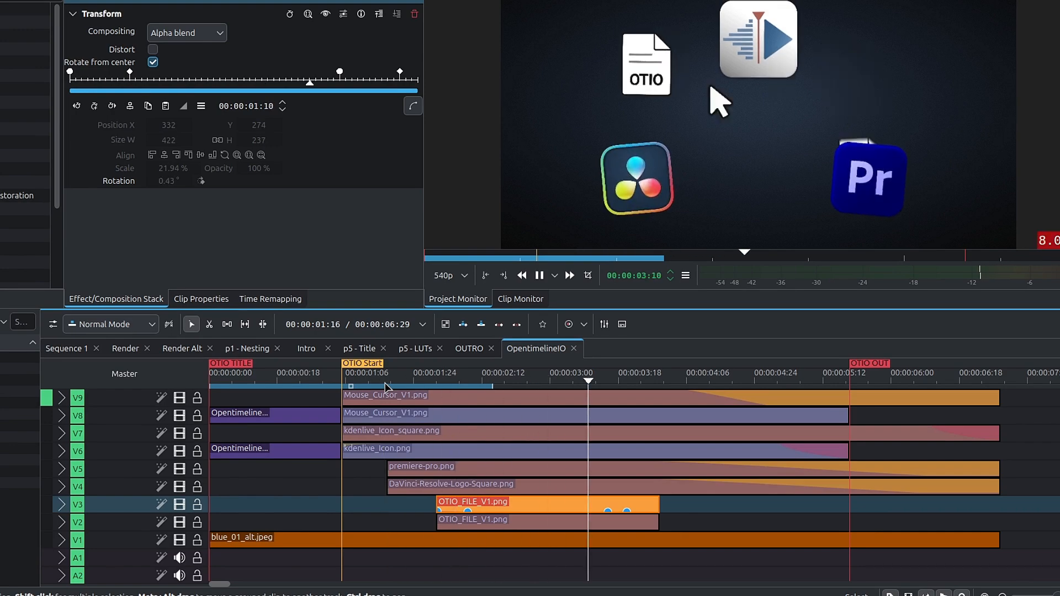
{"action": "key", "text": "space"}
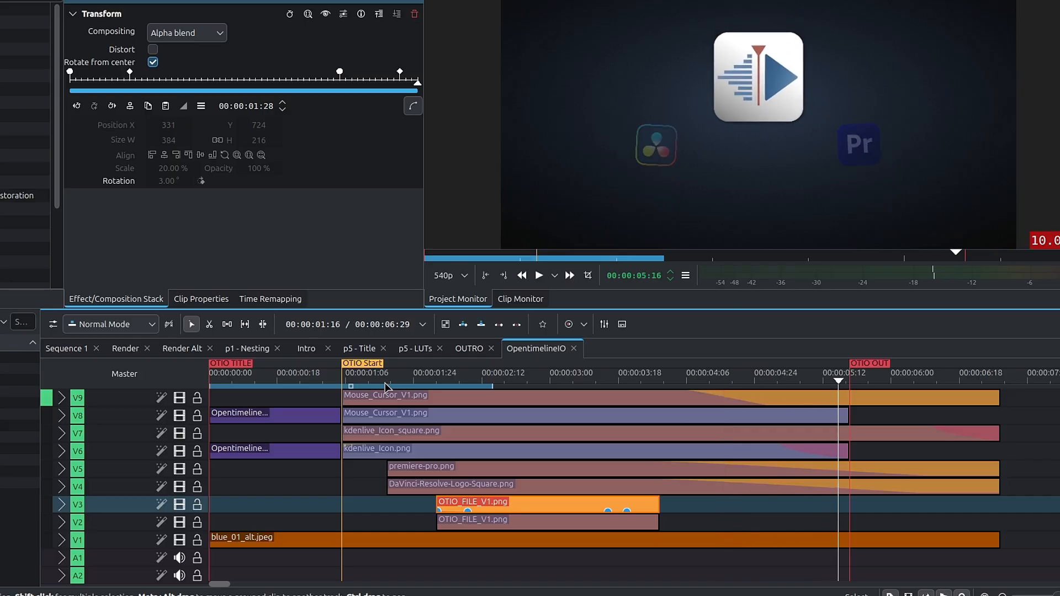
- Return to the Render Alt sequence and scrub from the blurred Render clip on V1 into the start of the OpentimelineIO clip
{"action": "left_click", "coordinate": [183, 348]}
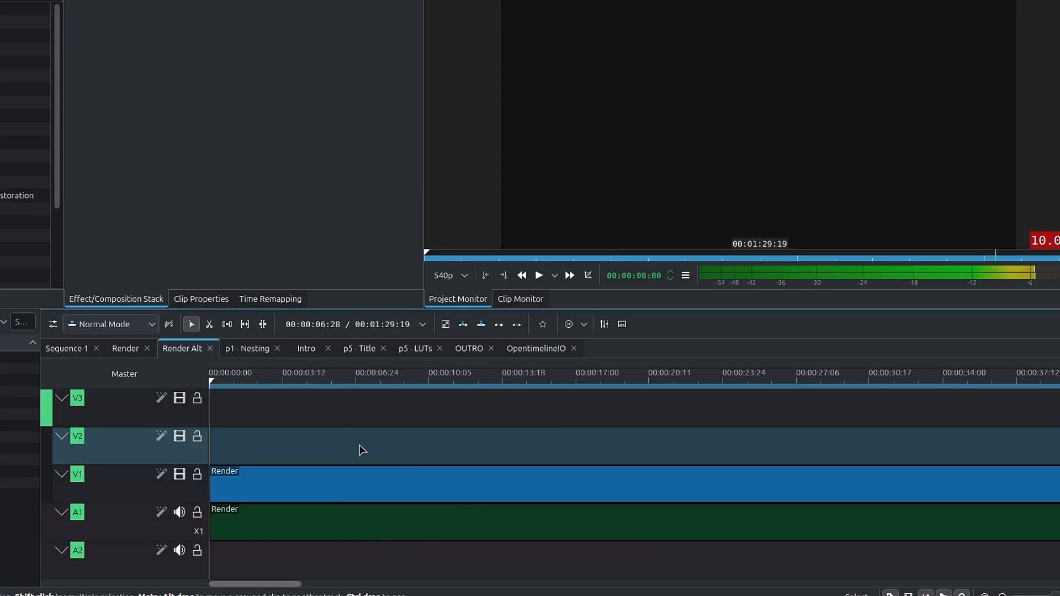
{"action": "scroll", "coordinate": [360, 449], "scroll_direction": "down", "scroll_amount": 3}
{"action": "scroll", "coordinate": [519, 457], "scroll_direction": "up", "scroll_amount": 2}
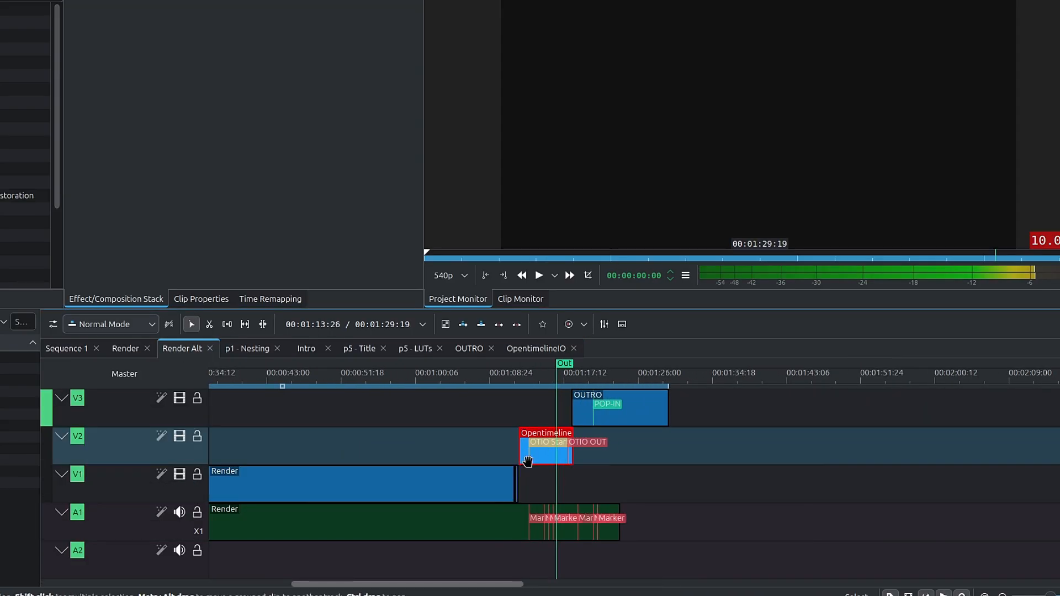
{"action": "scroll", "coordinate": [505, 445], "scroll_direction": "up", "scroll_amount": 2}
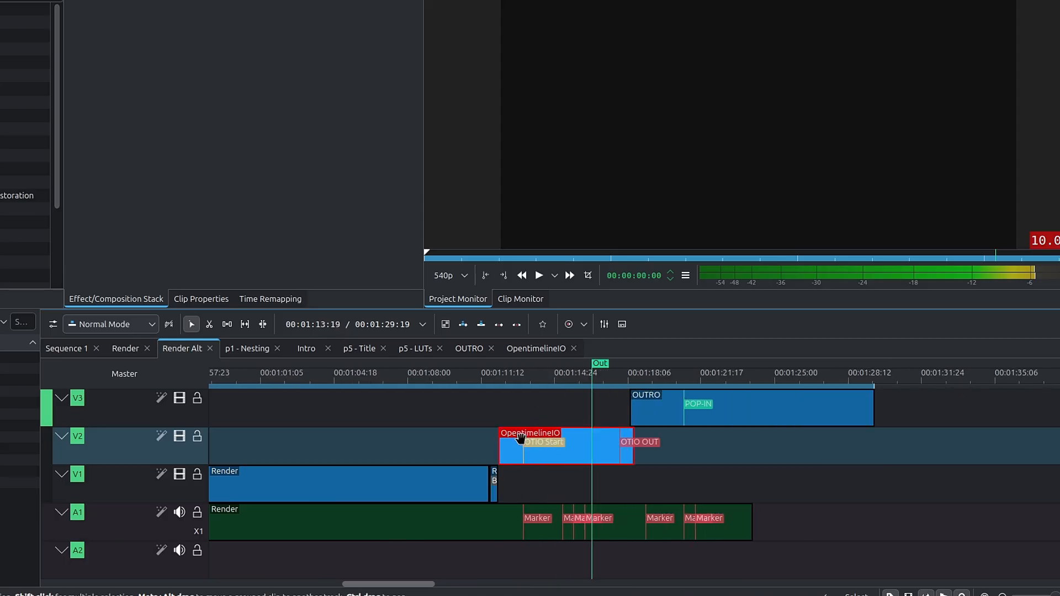
{"action": "scroll", "coordinate": [507, 445], "scroll_direction": "up", "scroll_amount": 3}
{"action": "left_click_drag", "start_coordinate": [494, 385], "coordinate": [525, 391]}
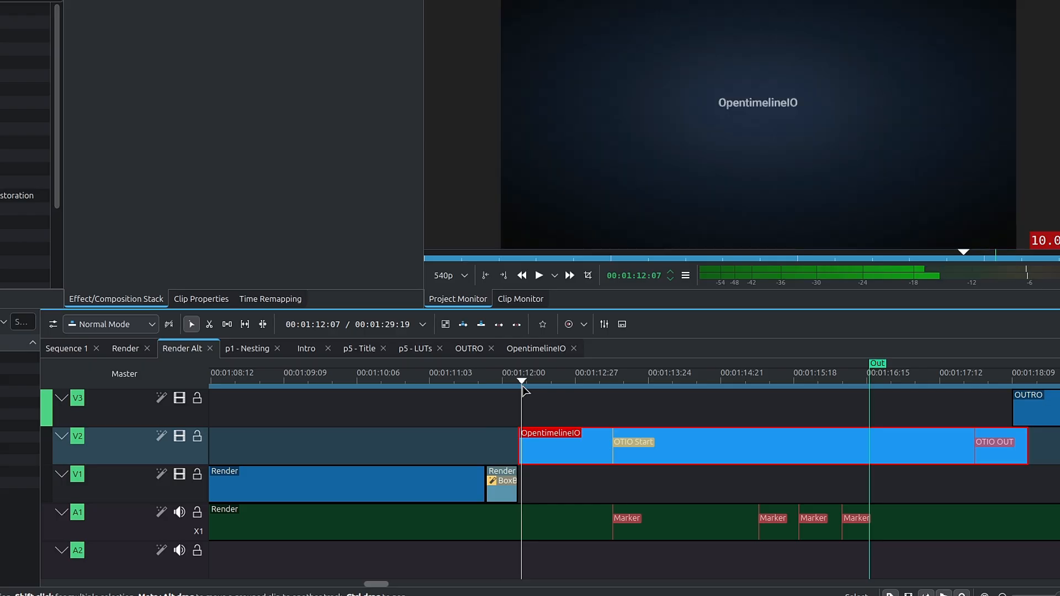
- Play Render Alt through the OpentimelineIO clip into the logo animation and examine the OUTRO clip on V3
{"action": "key", "text": "space"}
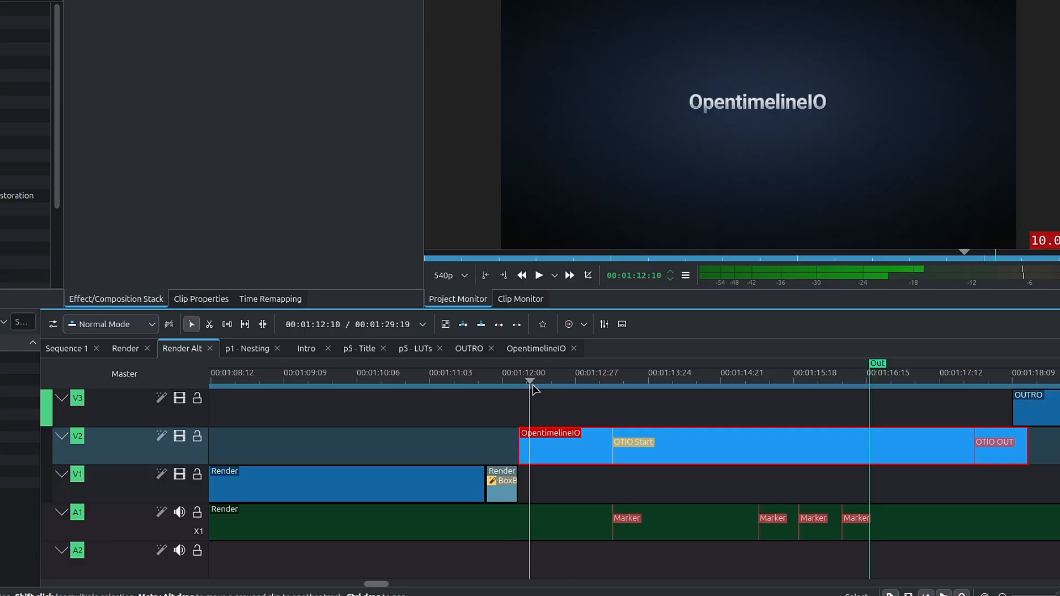
{"action": "left_click", "coordinate": [765, 424]}
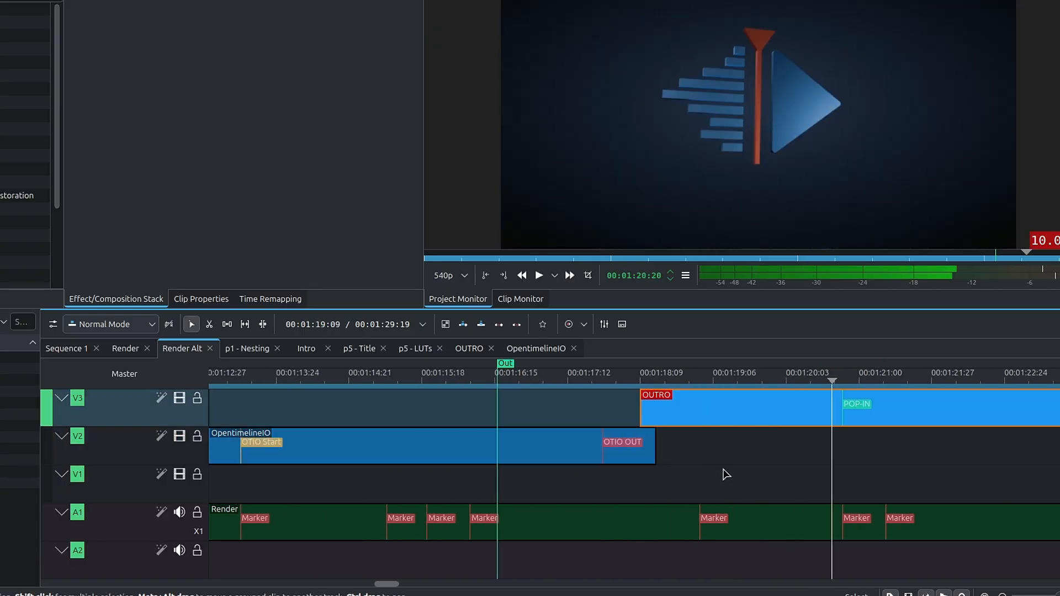
{"action": "scroll", "coordinate": [723, 474], "scroll_direction": "down", "scroll_amount": 3}
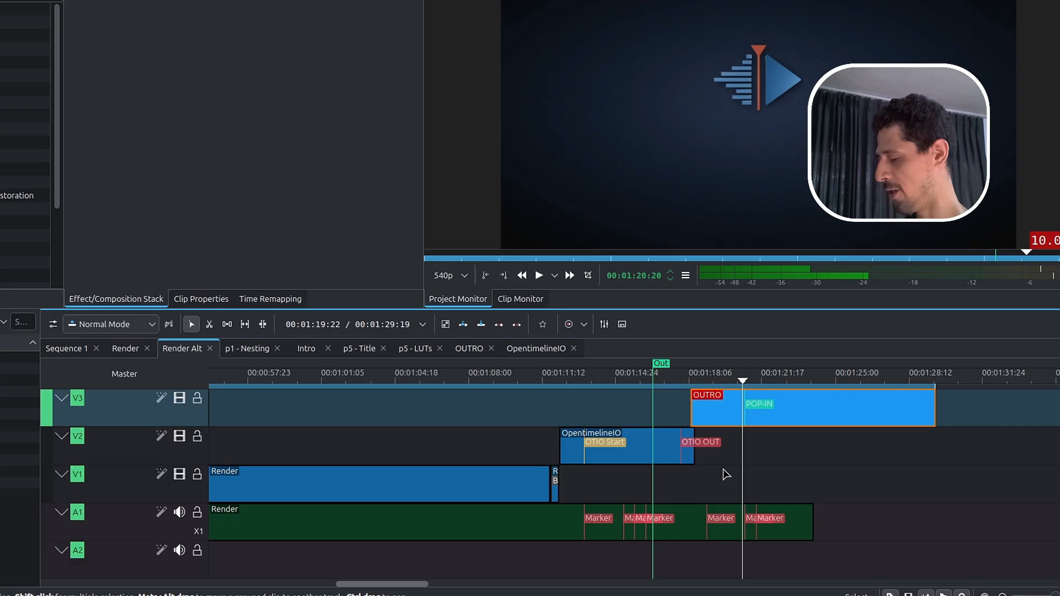
- Open the project rendering settings, enlarge the window to show more options, and select the ProRes 422 (HQ) preset
{"action": "key", "text": "ctrl+Return"}
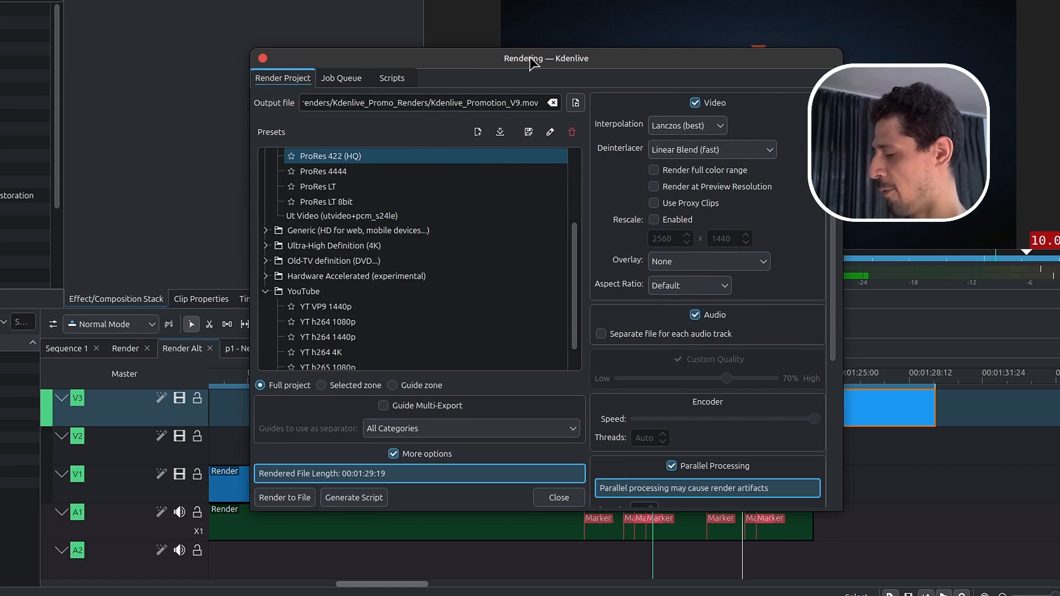
{"action": "left_click_drag", "start_coordinate": [526, 56], "coordinate": [437, 1]}
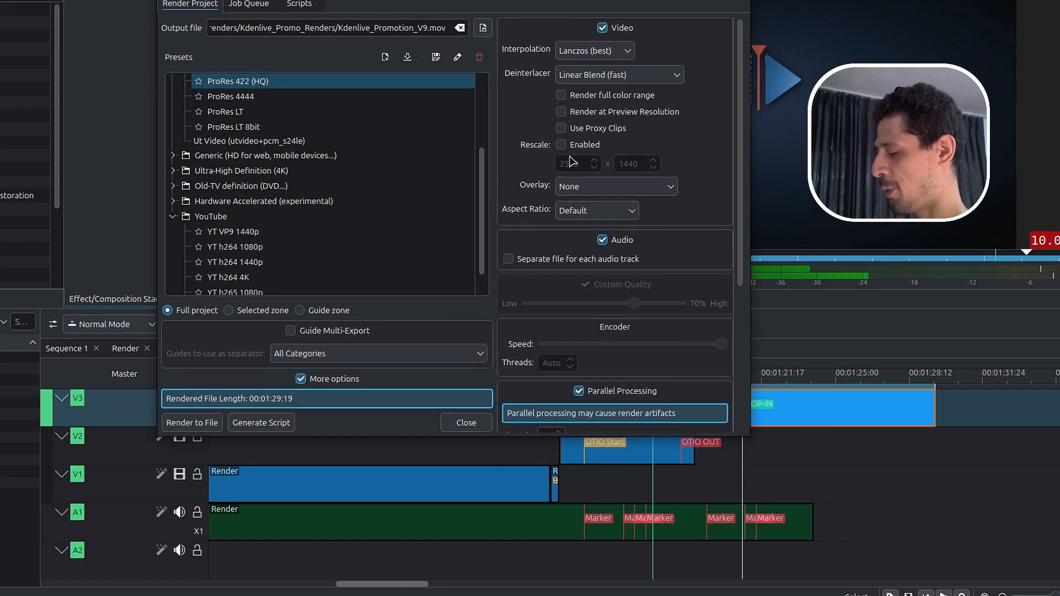
{"action": "left_click_drag", "start_coordinate": [749, 436], "coordinate": [824, 510]}
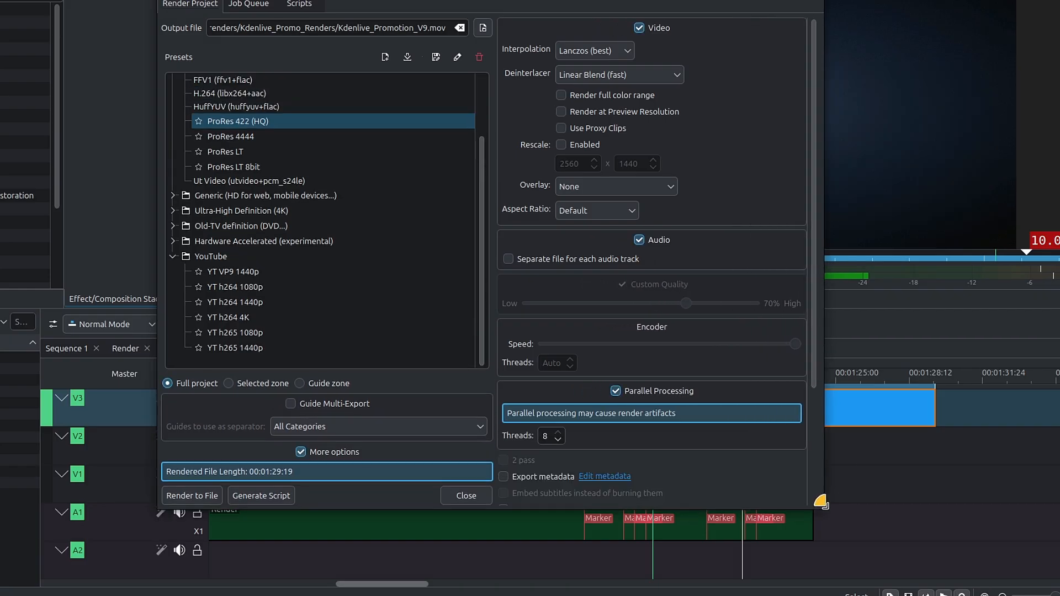
{"action": "left_click", "coordinate": [226, 123]}
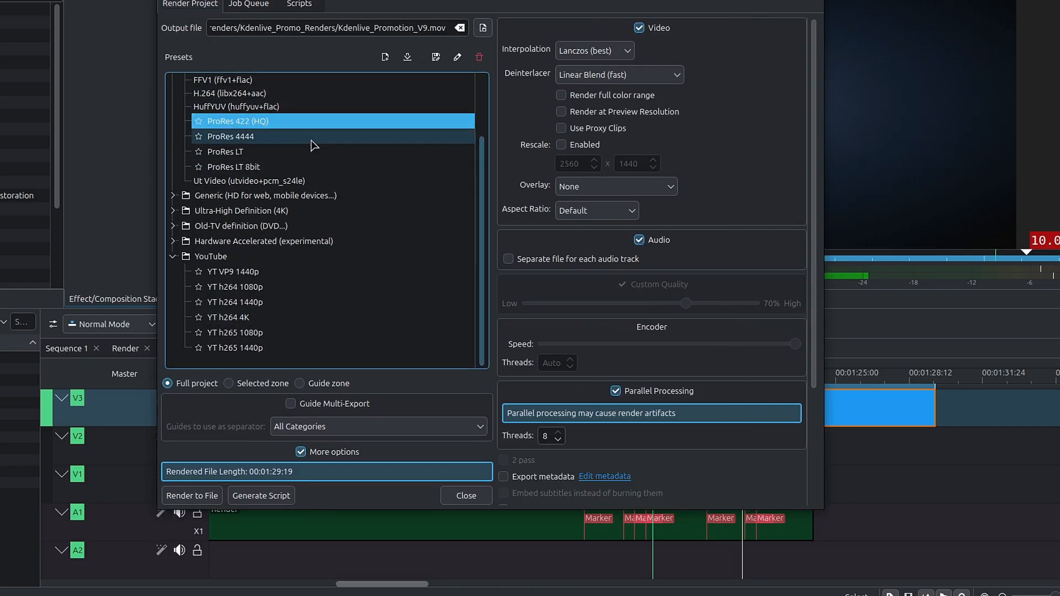
{"action": "left_click", "coordinate": [235, 138]}
{"action": "left_click", "coordinate": [243, 124]}
- Open the downloadable Kdenlive Render Profiles collection and enlarge its window to browse the entries
{"action": "left_click", "coordinate": [408, 57]}
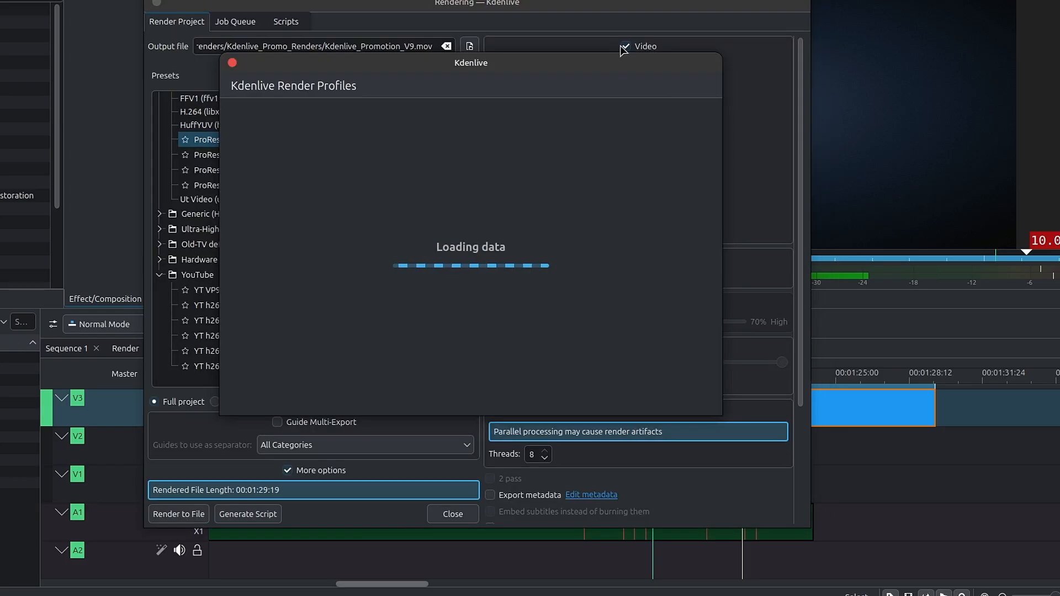
{"action": "left_click_drag", "start_coordinate": [580, 72], "coordinate": [506, 10]}
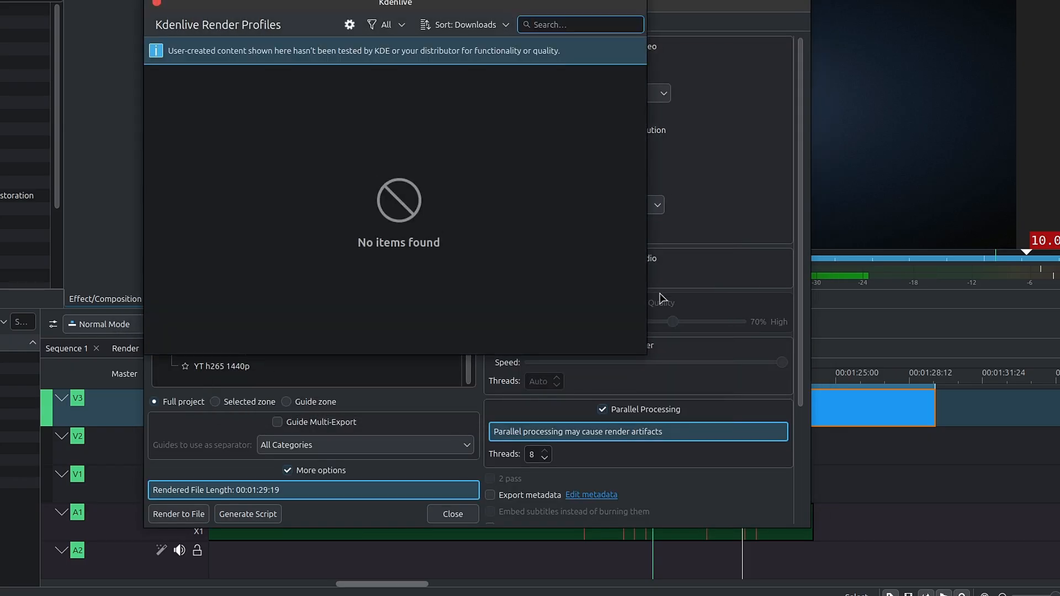
{"action": "left_click_drag", "start_coordinate": [644, 349], "coordinate": [802, 478]}
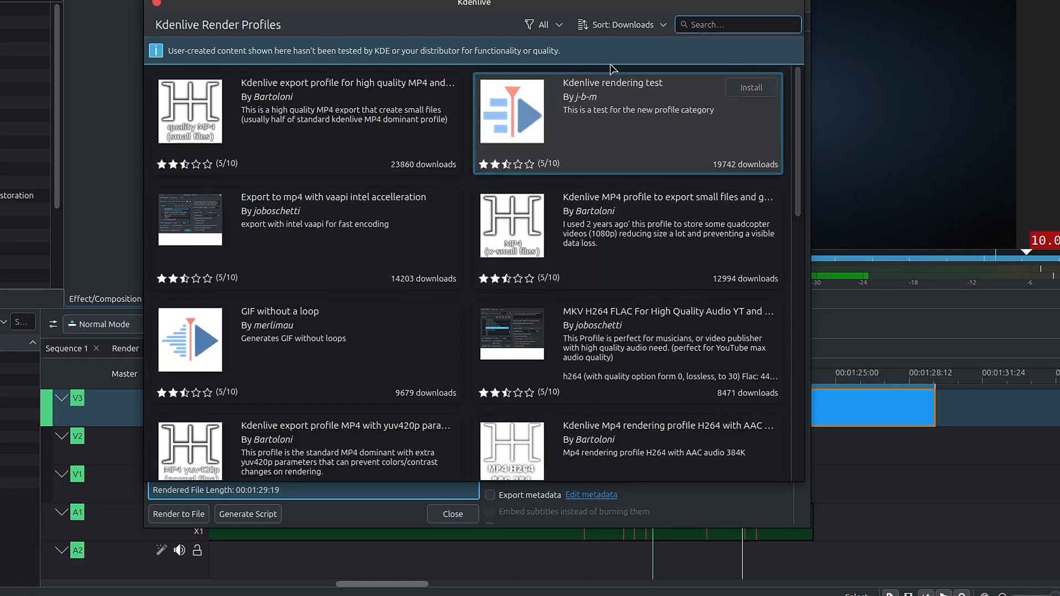
- Sort the render profiles by release date and open the details of ProRes Export Profiles [Render]
{"action": "left_click", "coordinate": [635, 31]}
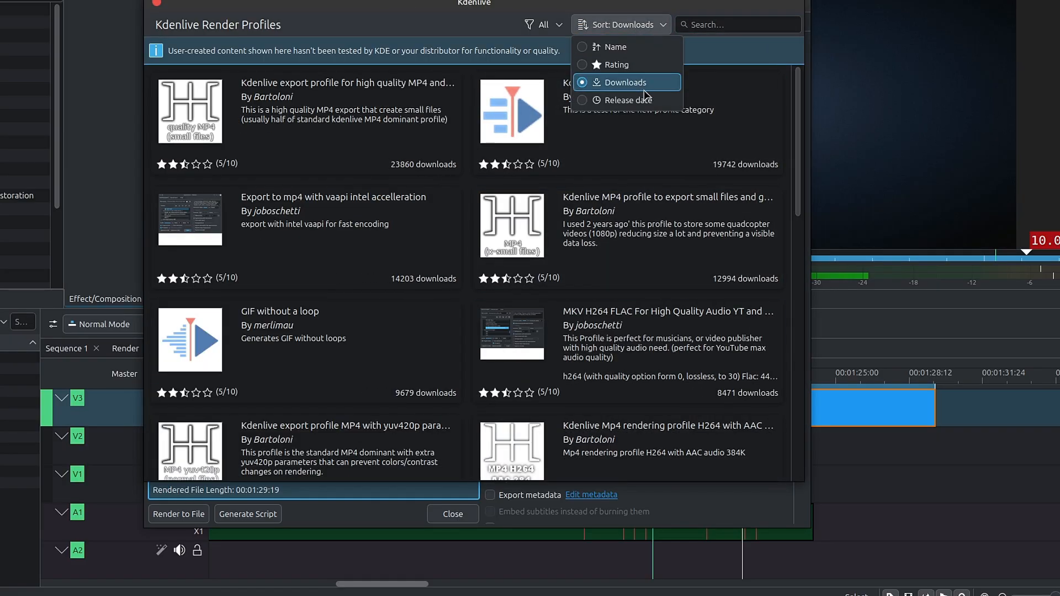
{"action": "left_click", "coordinate": [654, 111]}
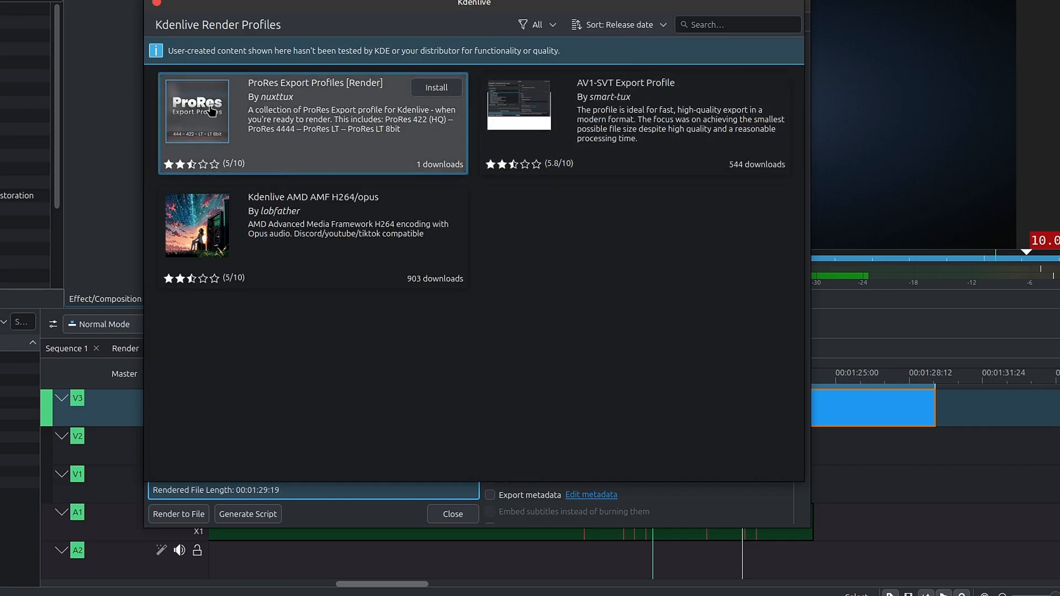
{"action": "left_click", "coordinate": [346, 101]}
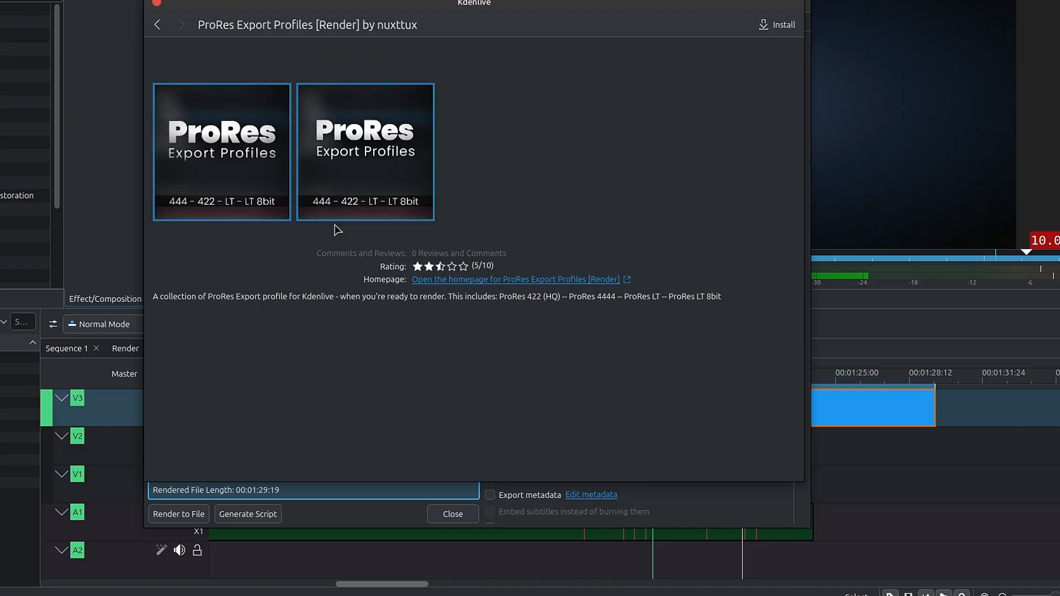
- Close the downloadable render profiles window and select the Ut Video (utvideo+pcm_s24le) preset under Lossless/HQ
{"action": "left_click", "coordinate": [157, 3]}
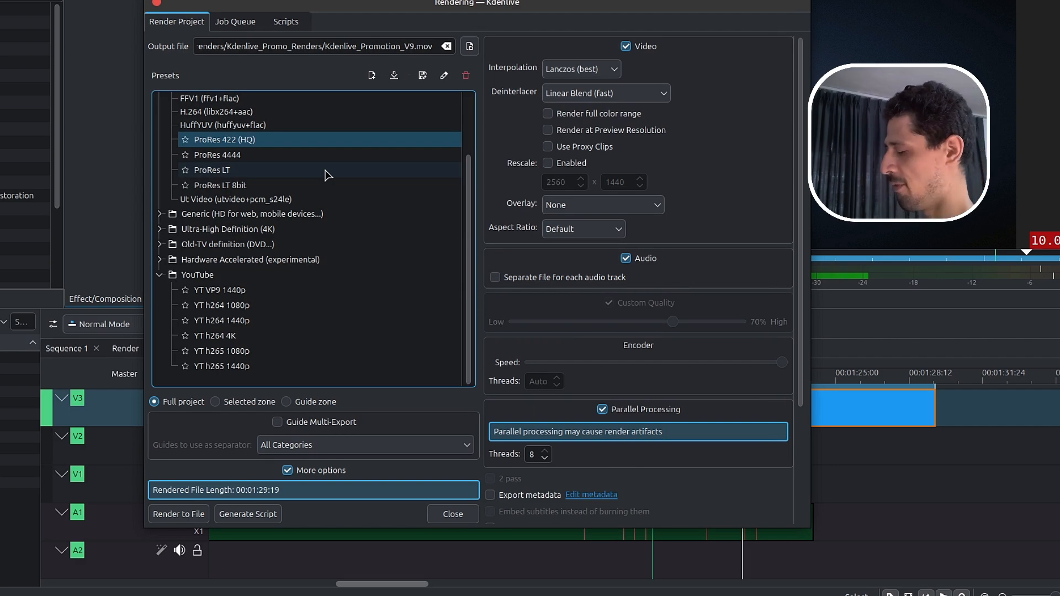
{"action": "scroll", "coordinate": [208, 281], "scroll_direction": "up", "scroll_amount": 2}
{"action": "left_click", "coordinate": [207, 281]}
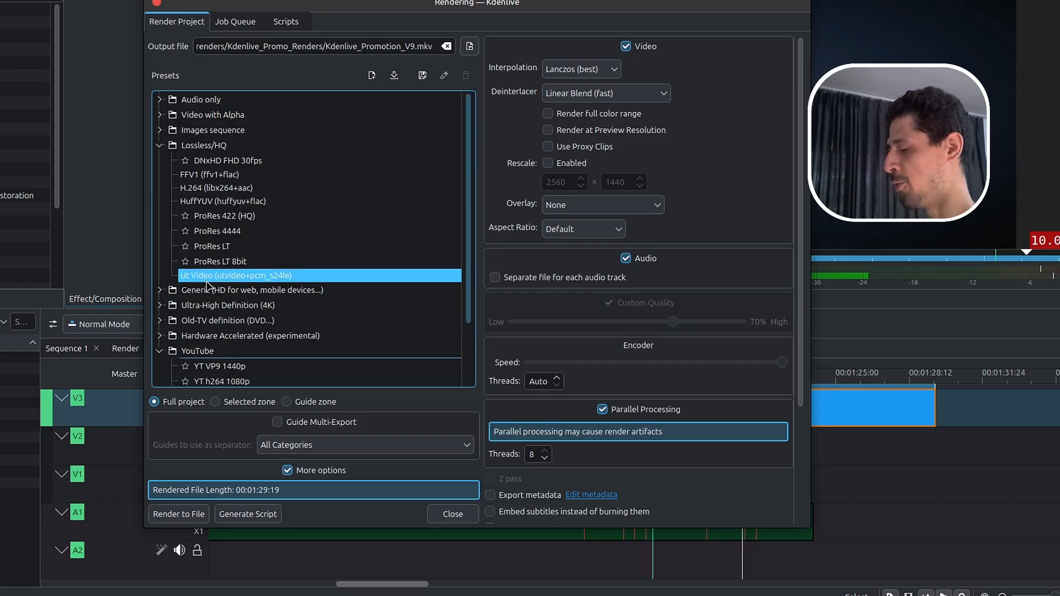
{"action": "scroll", "coordinate": [208, 286], "scroll_direction": "down", "scroll_amount": 2}
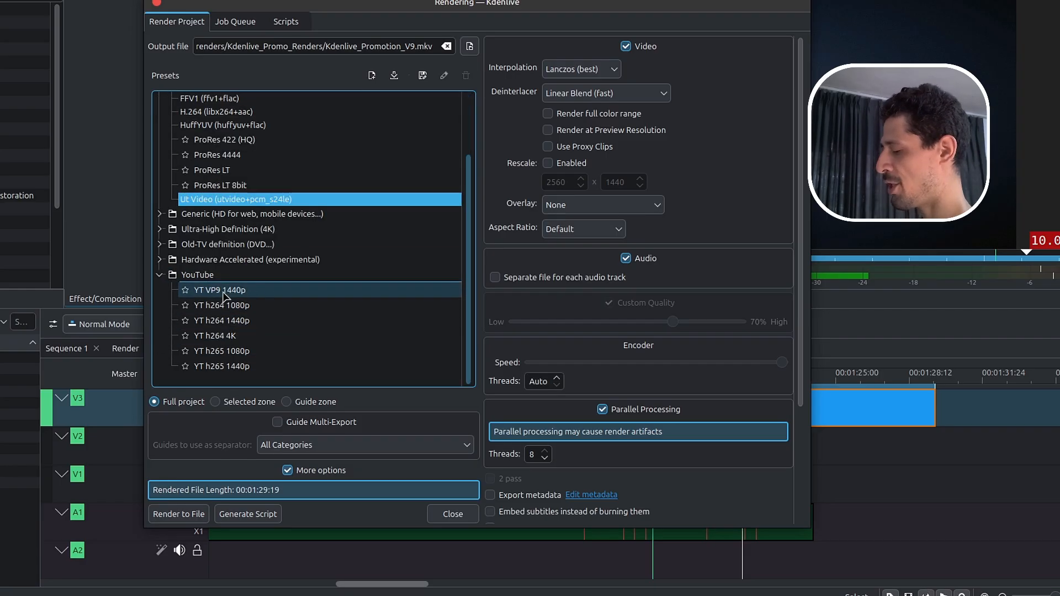
- Compare the YouTube render presets YT VP9 1440p, YT h264 1080p and YT h264 4K, and settle on YT h264 1440p
{"action": "left_click", "coordinate": [247, 304]}
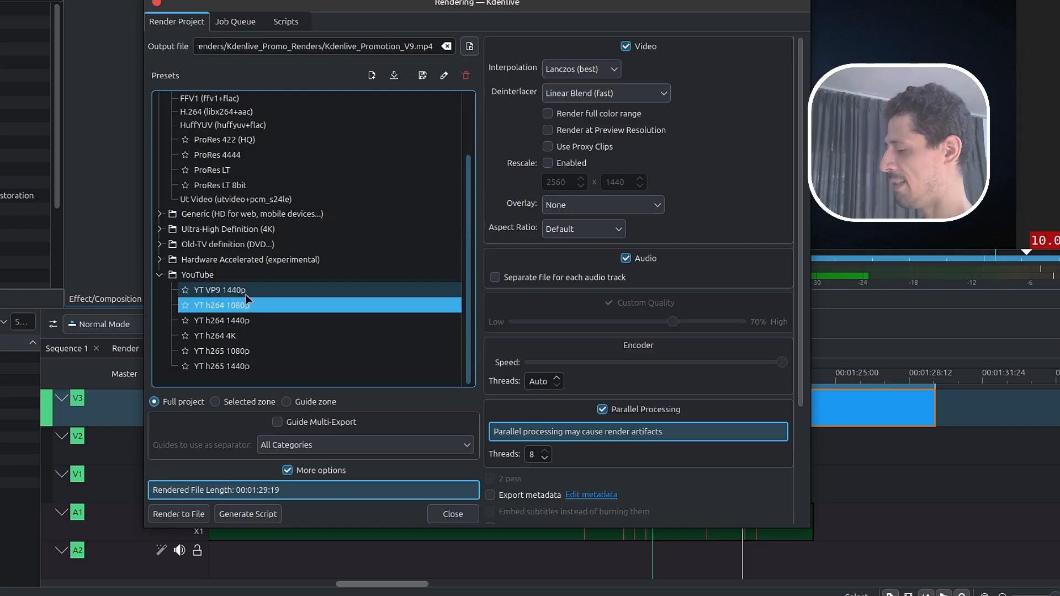
{"action": "left_click", "coordinate": [246, 292]}
{"action": "left_click", "coordinate": [264, 321]}
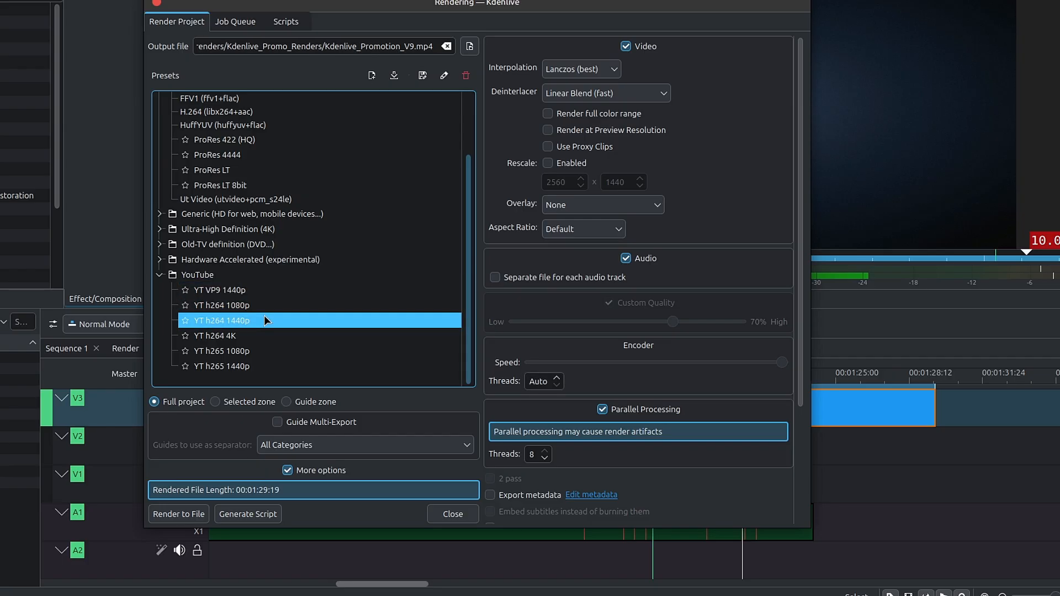
{"action": "left_click", "coordinate": [271, 337]}
{"action": "left_click", "coordinate": [251, 321]}
{"action": "left_click", "coordinate": [273, 306]}
{"action": "left_click", "coordinate": [277, 325]}
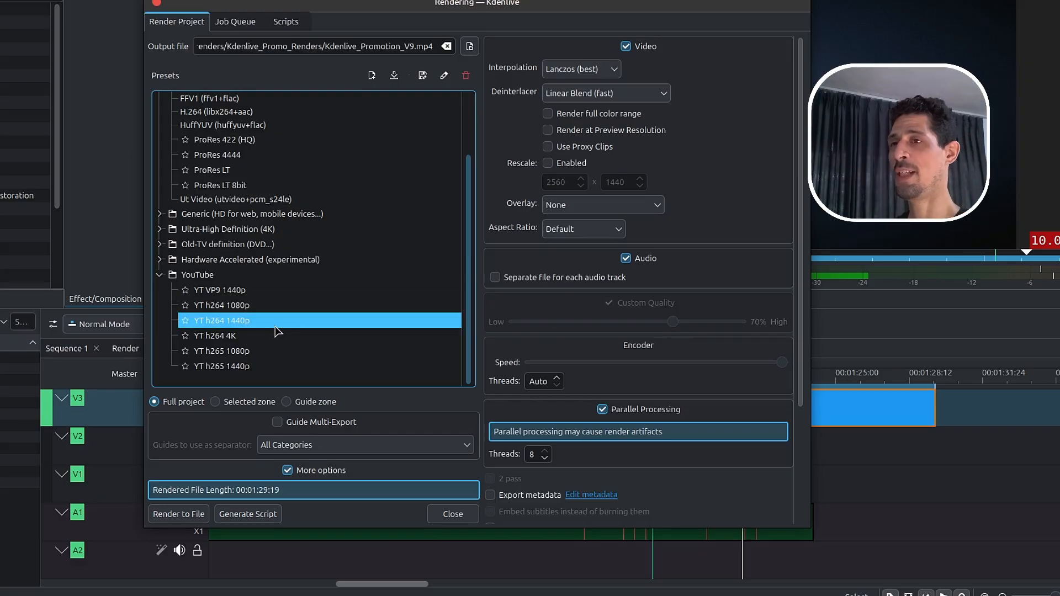
{"action": "left_click", "coordinate": [242, 303]}
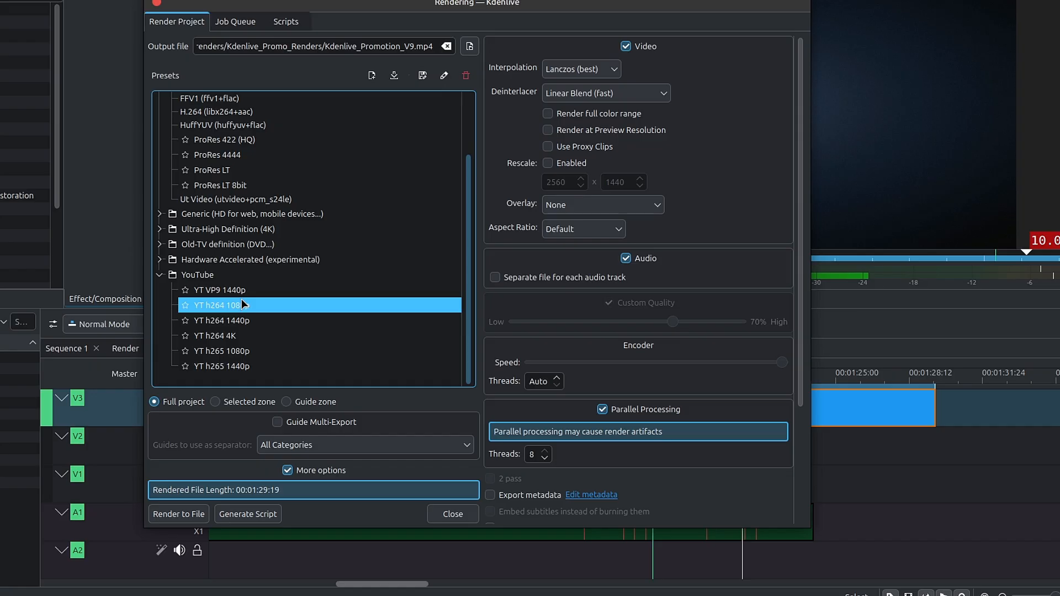
{"action": "left_click", "coordinate": [255, 325]}
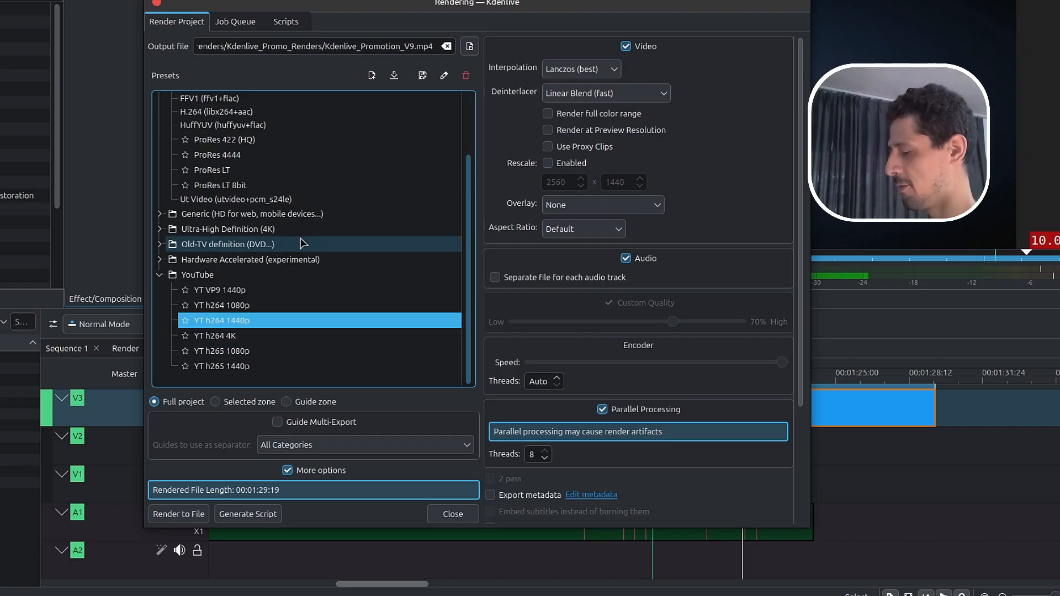
- Close the rendering window, bring up the A-Roll track's effects in Sequence 1 and select Drop Shadow
{"action": "left_click", "coordinate": [454, 515]}
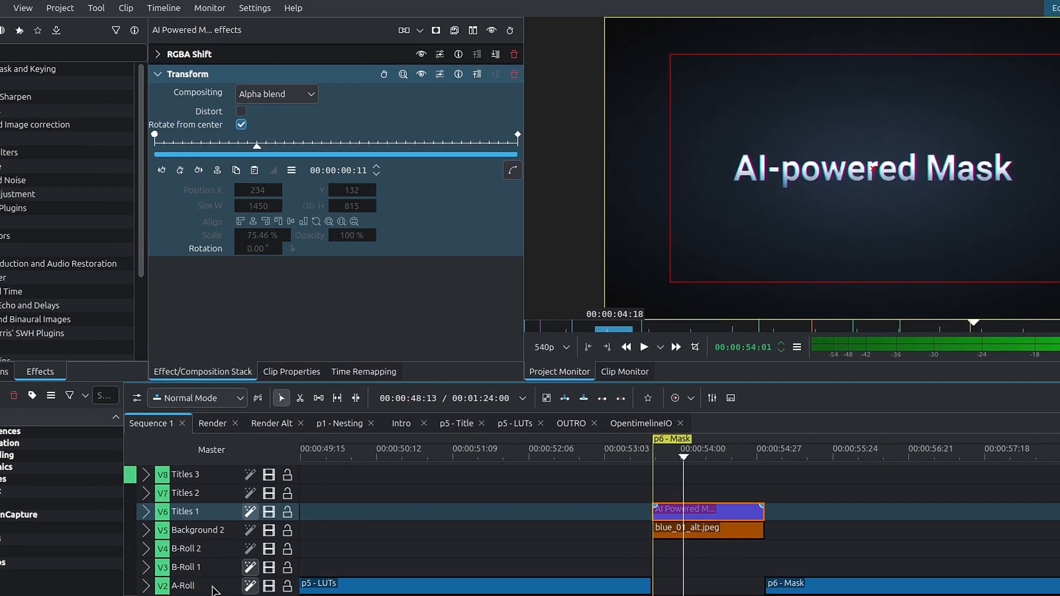
{"action": "left_click", "coordinate": [213, 588]}
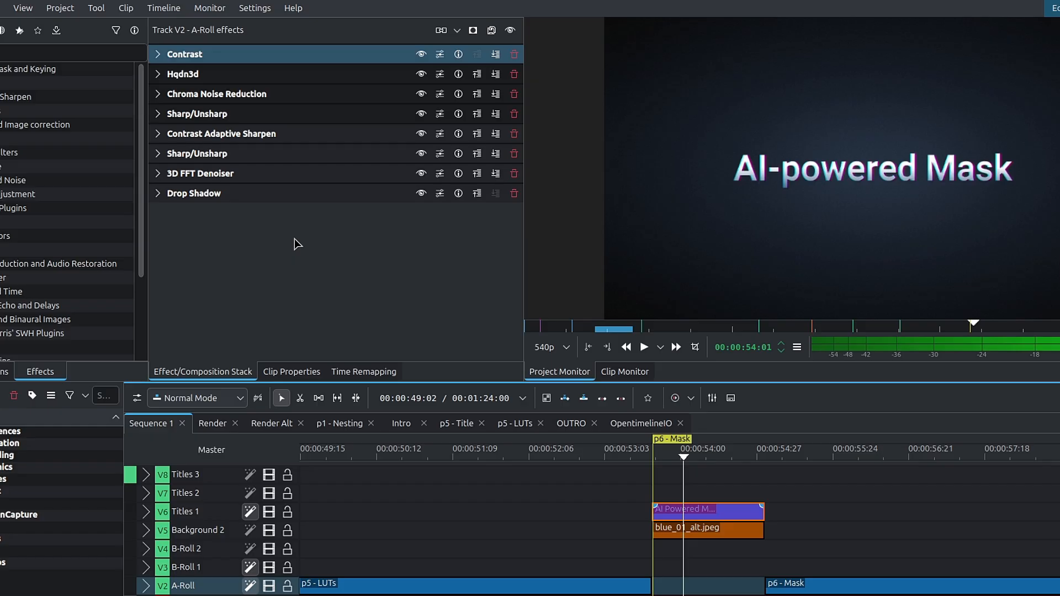
{"action": "left_click", "coordinate": [195, 195]}
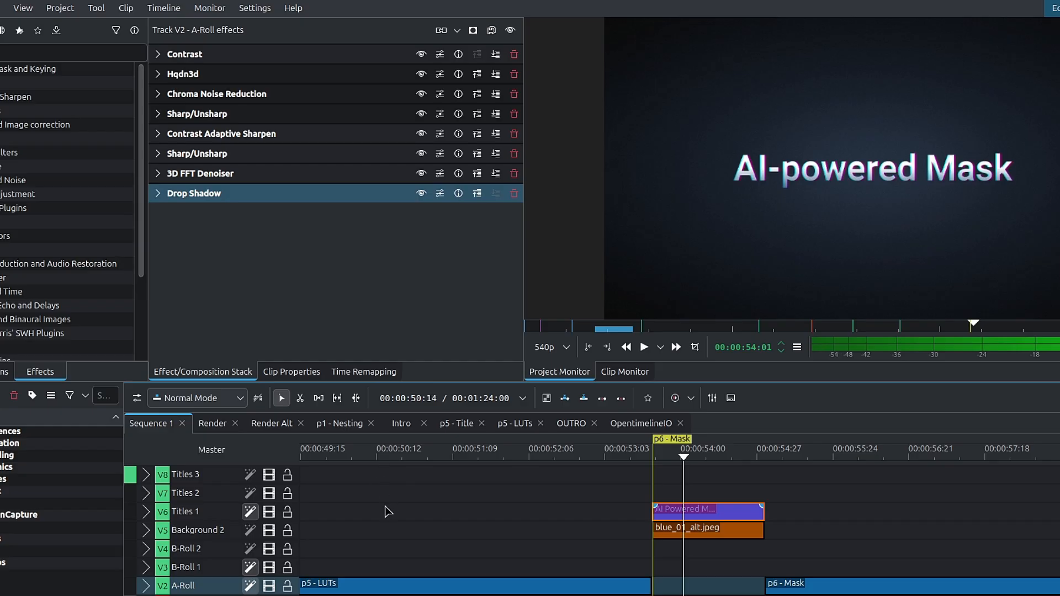
- Preview the p1 - Nesting section of Sequence 1 at several points, ending with the playhead at 00:00:12:26
{"action": "scroll", "coordinate": [387, 511], "scroll_direction": "down", "scroll_amount": 6}
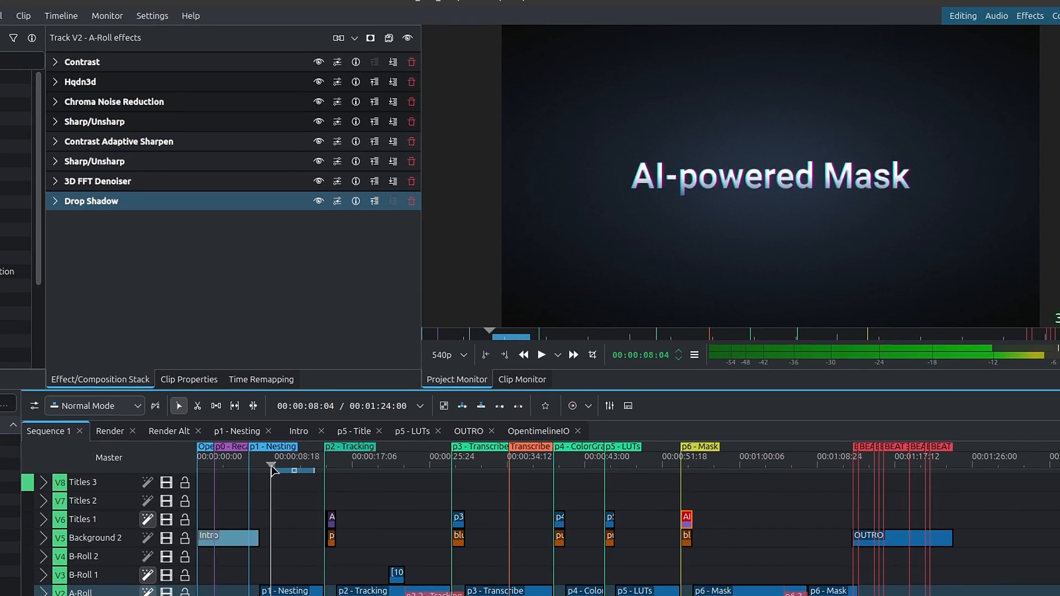
{"action": "left_click", "coordinate": [376, 456]}
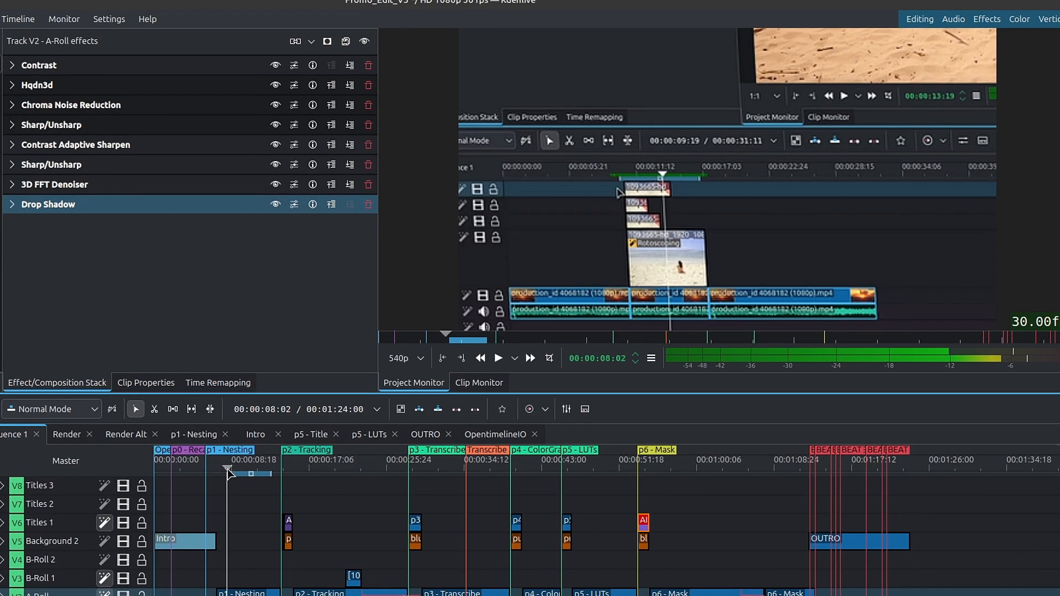
{"action": "left_click_drag", "start_coordinate": [229, 474], "coordinate": [225, 471]}
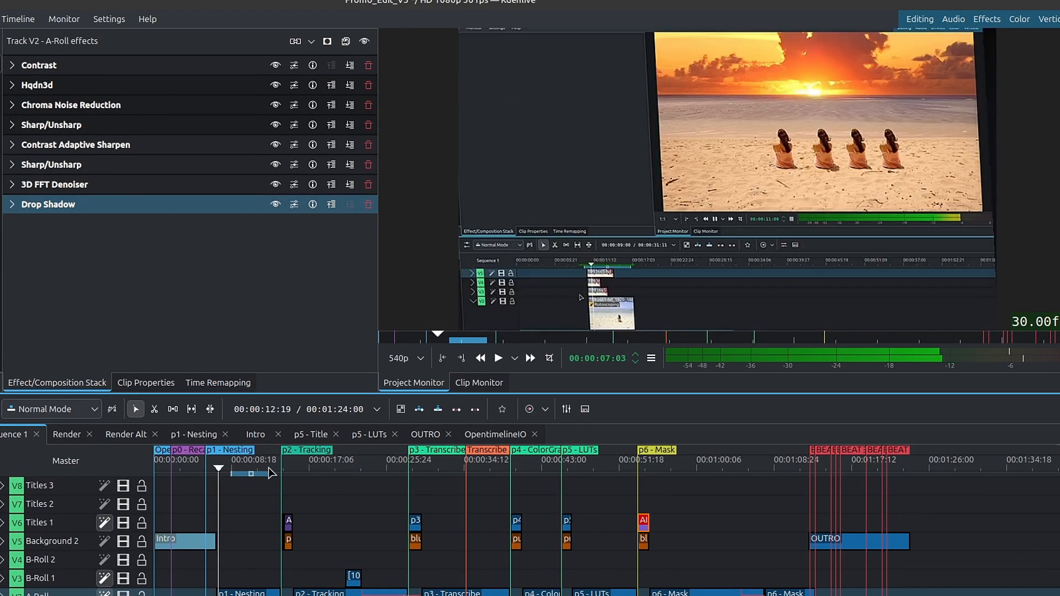
{"action": "left_click", "coordinate": [269, 469]}
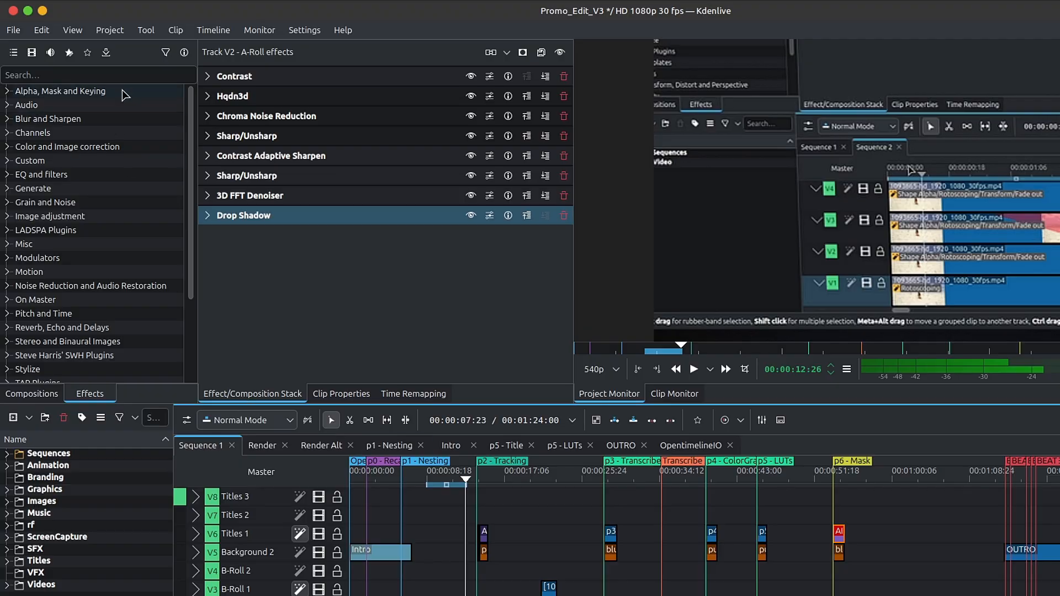
- Search the effects list for "3wa"
{"action": "left_click", "coordinate": [122, 75]}
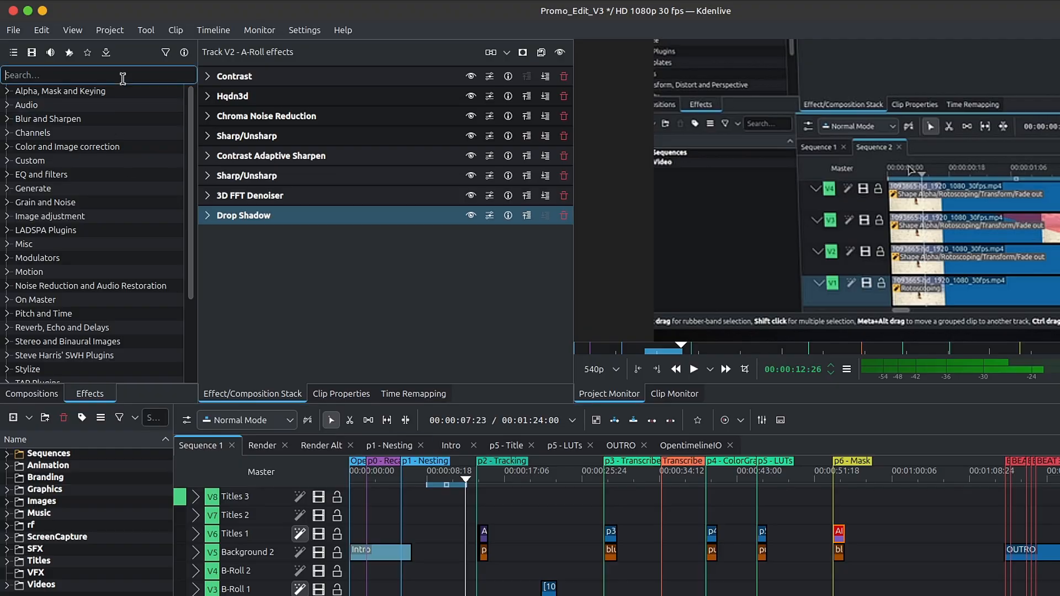
{"action": "type", "text": "3"}
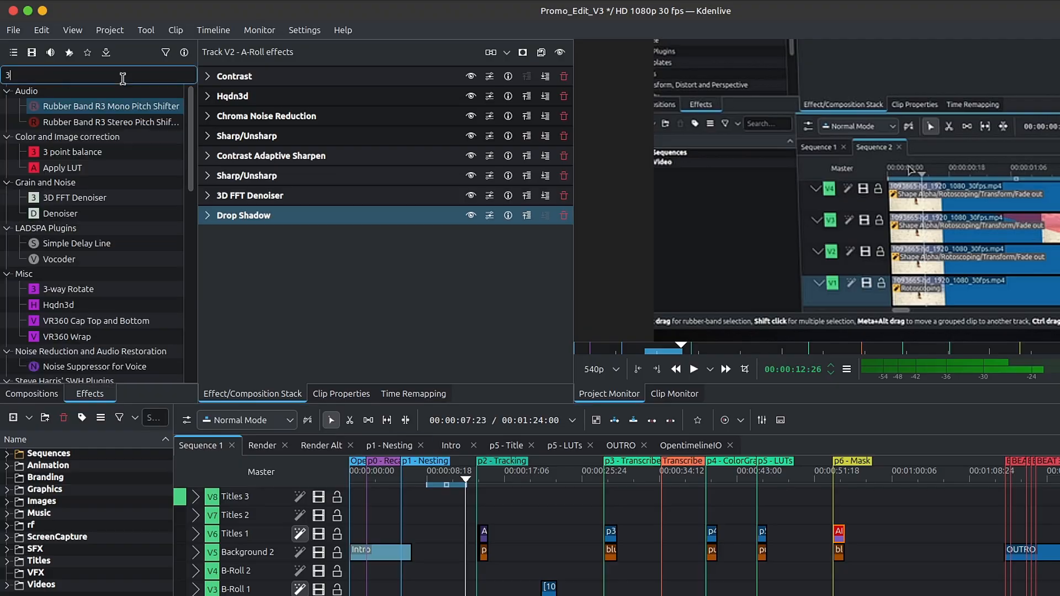
{"action": "type", "text": "wa"}
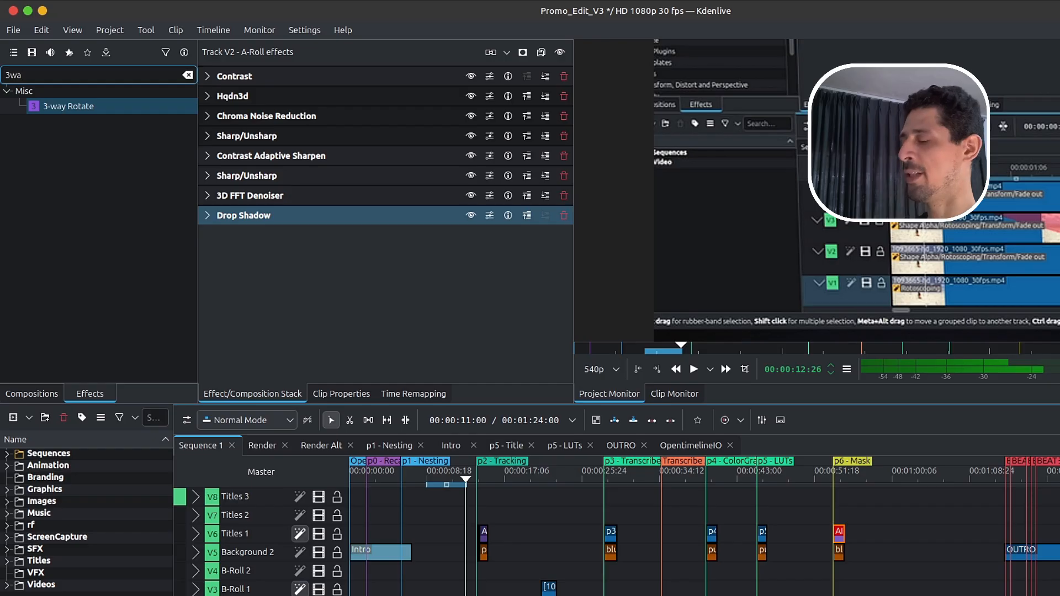
- Select the p1 - Nesting clip on A-Roll and inspect its Shear and Transform effects, collapsing each again
{"action": "left_click", "coordinate": [441, 595]}
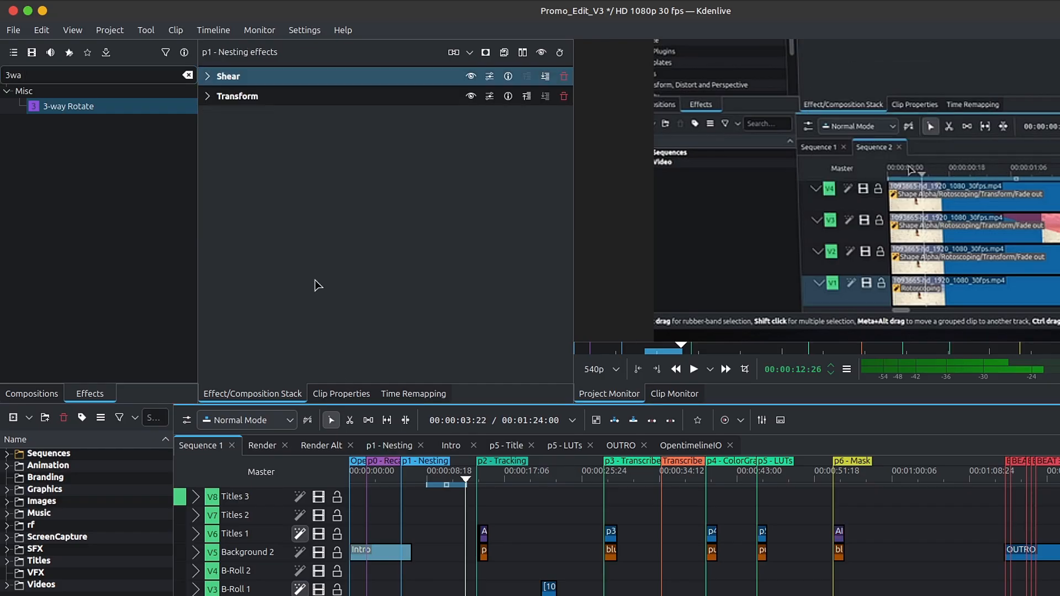
{"action": "left_click", "coordinate": [207, 77]}
{"action": "left_click", "coordinate": [208, 78]}
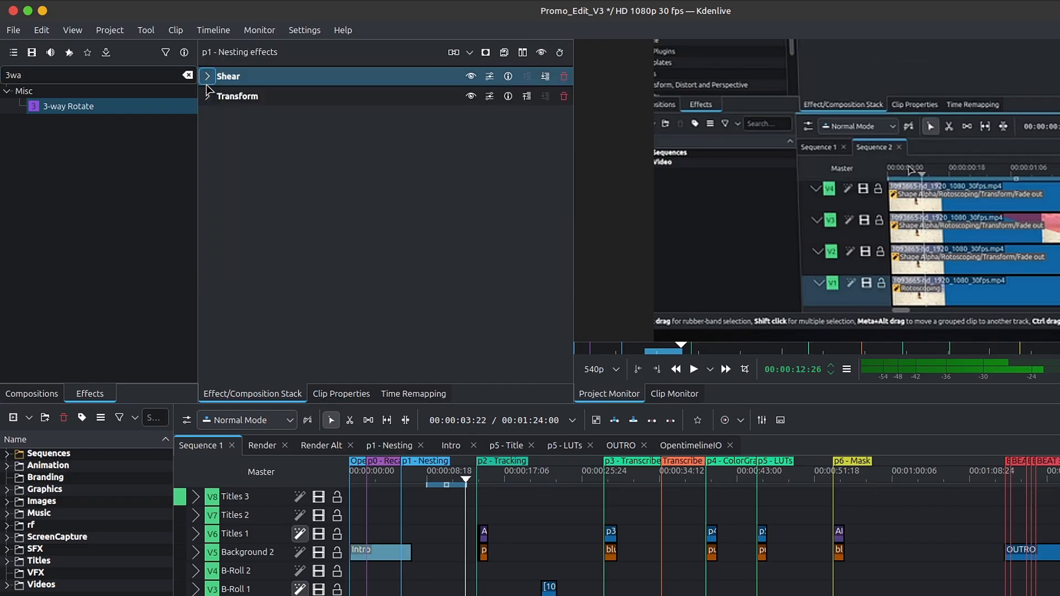
{"action": "left_click", "coordinate": [208, 97]}
{"action": "left_click", "coordinate": [207, 97]}
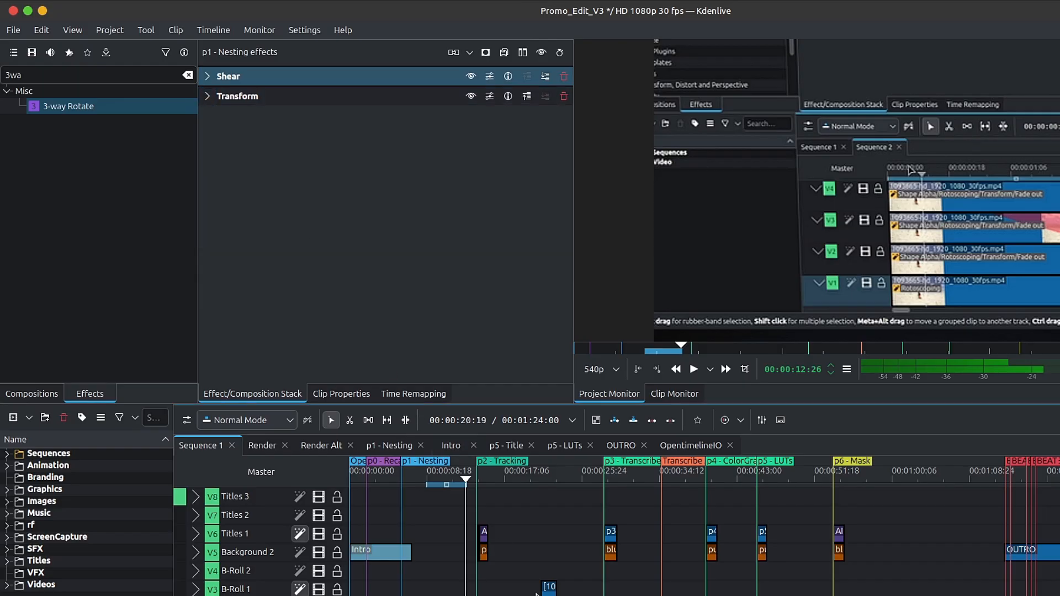
- Select the p2 - Tracking clip on A-Roll, view its Shear and Transform settings and collapse both effects
{"action": "left_click", "coordinate": [535, 595]}
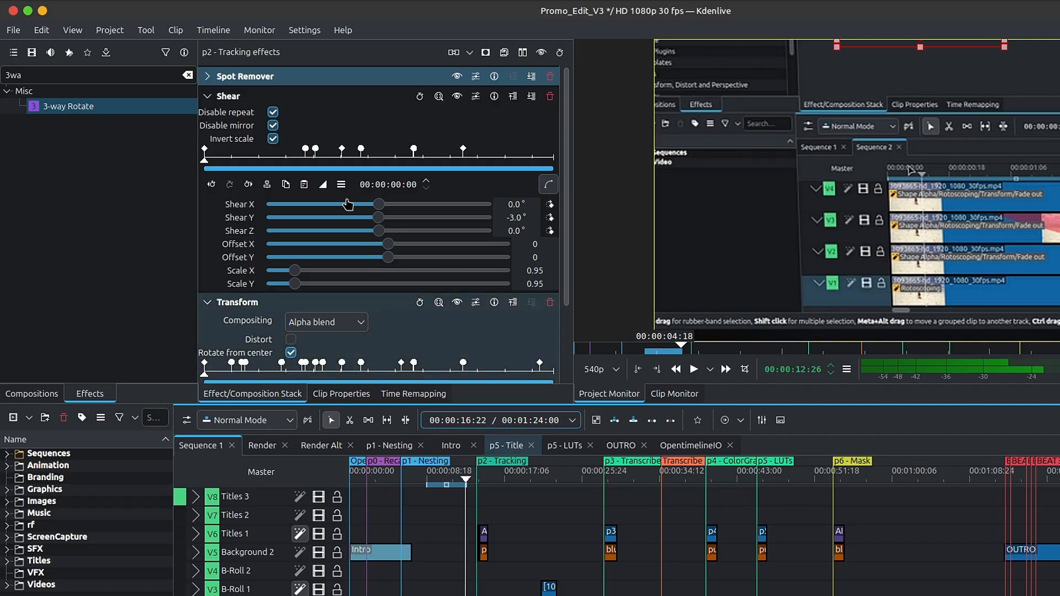
{"action": "left_click", "coordinate": [207, 97]}
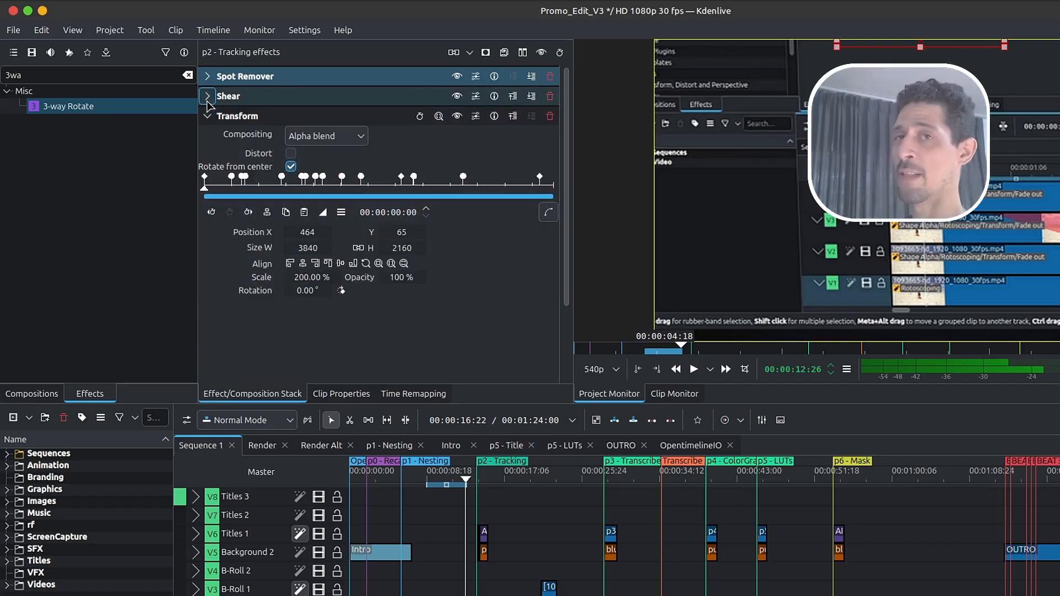
{"action": "left_click", "coordinate": [207, 116]}
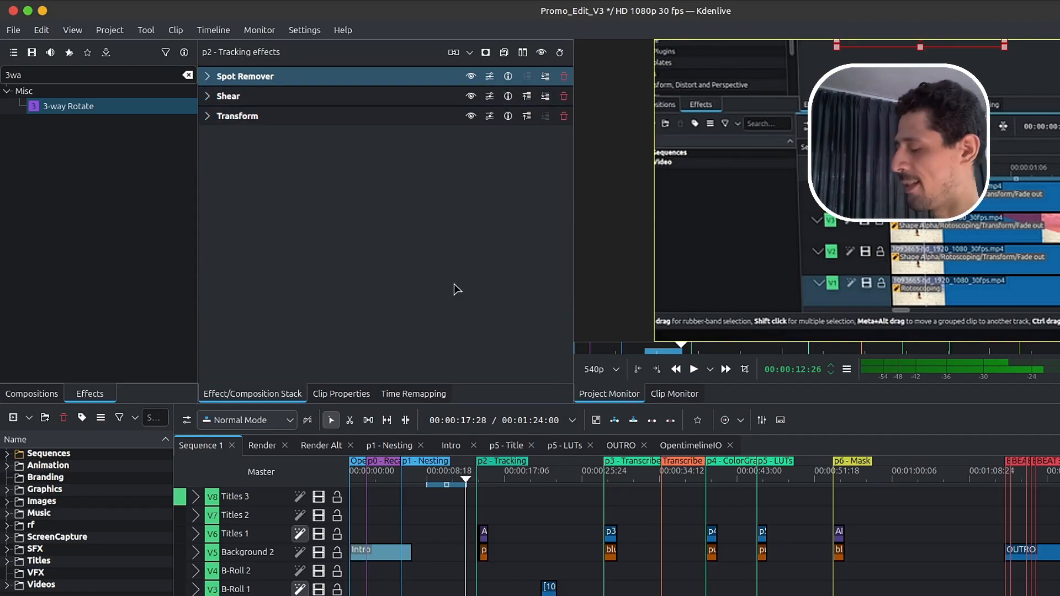
- At 00:00:21:27, examine the effects of the Promo_Scene_03-2.mov clip on B-Roll 1 and those of its track
{"action": "scroll", "coordinate": [519, 569], "scroll_direction": "up", "scroll_amount": 3}
{"action": "key", "text": "p"}
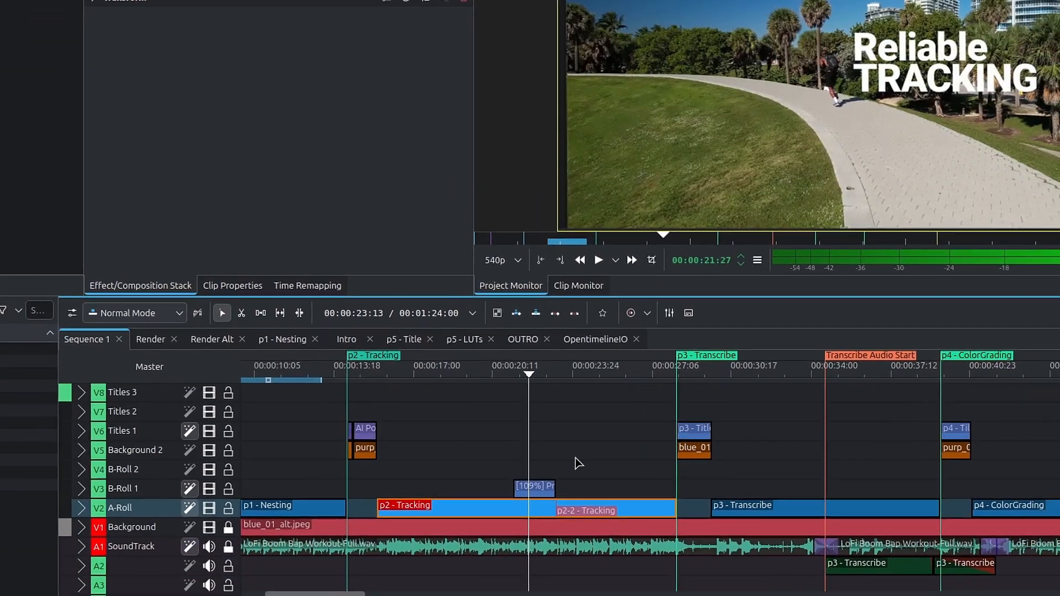
{"action": "scroll", "coordinate": [531, 477], "scroll_direction": "up", "scroll_amount": 3}
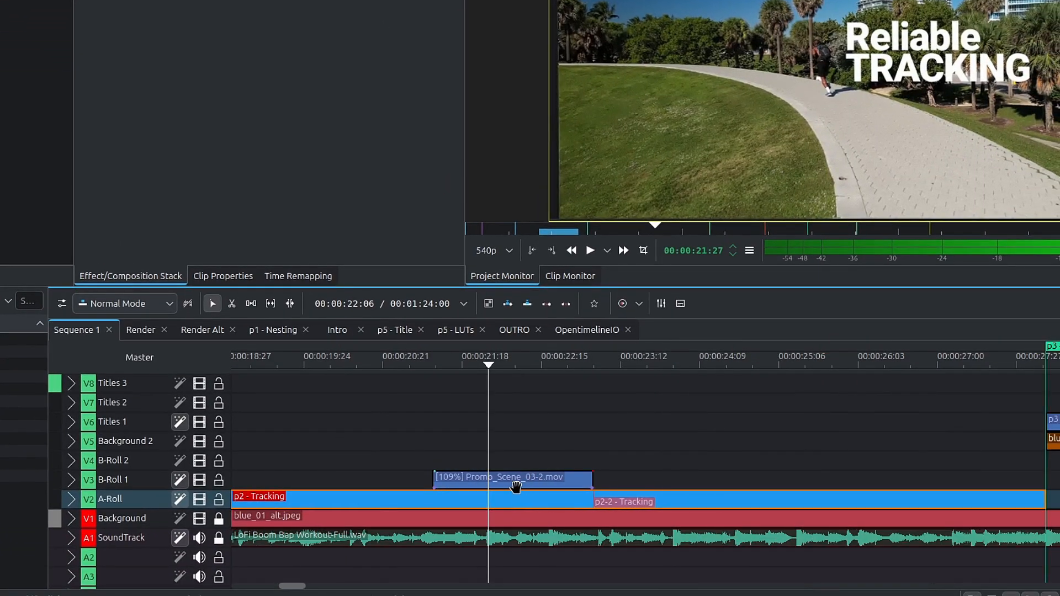
{"action": "left_click", "coordinate": [516, 486]}
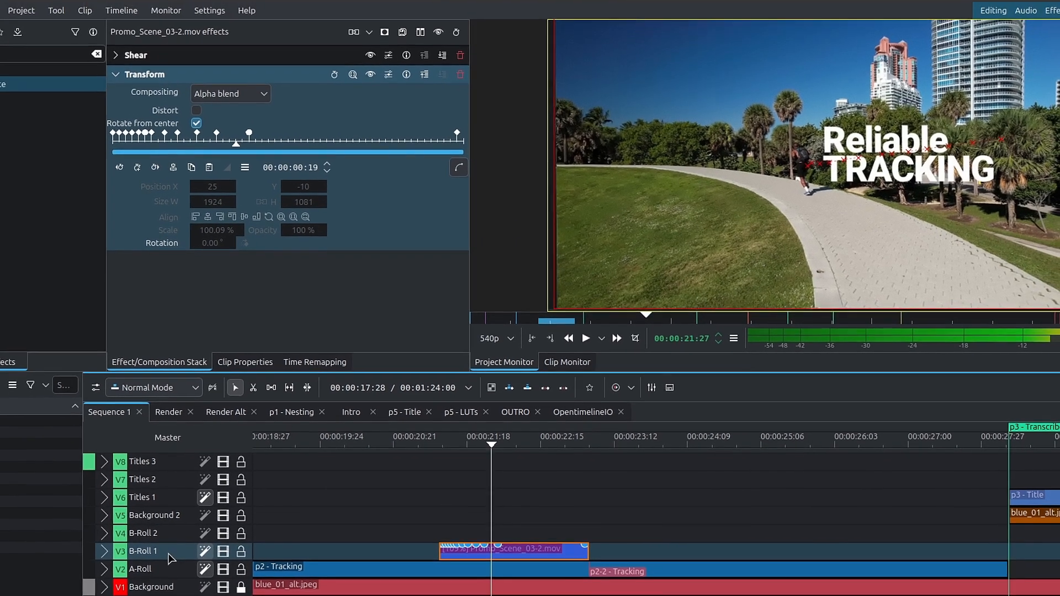
{"action": "left_click", "coordinate": [140, 482]}
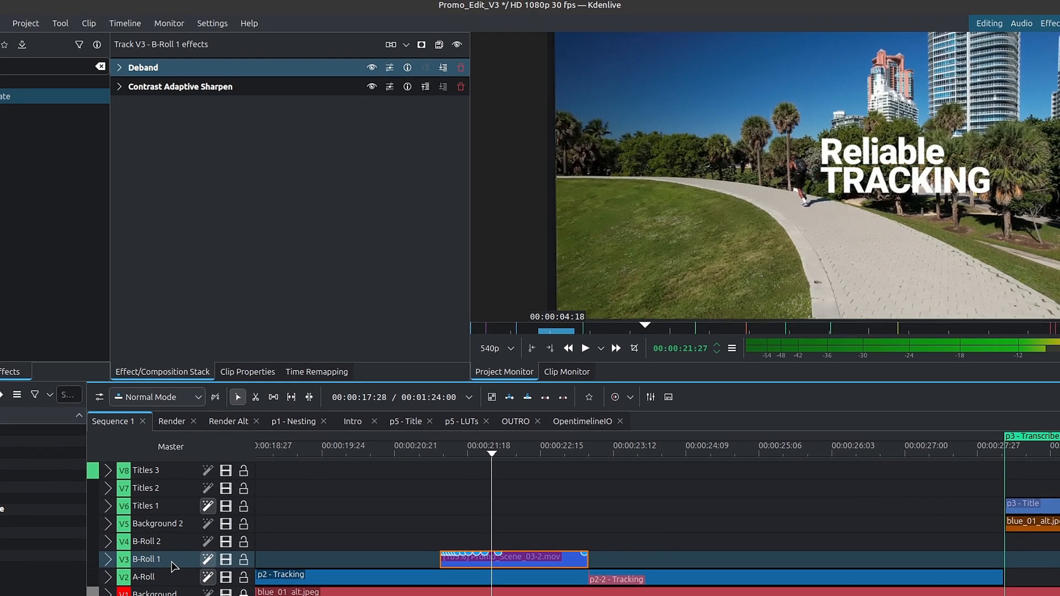